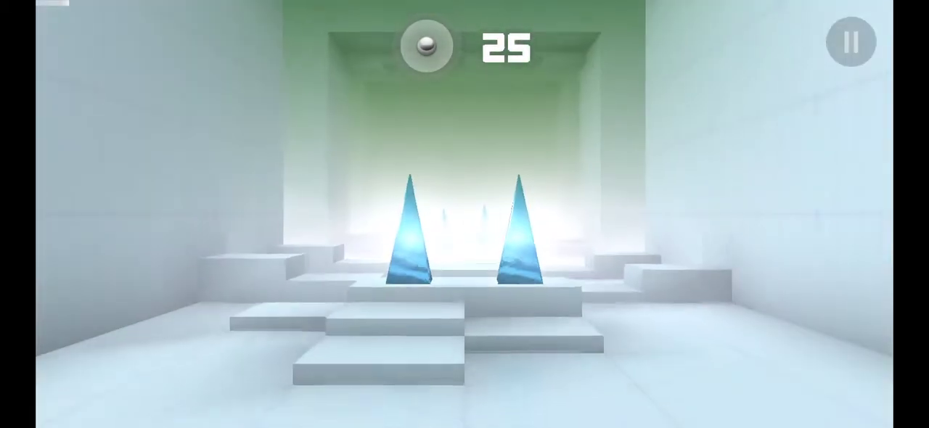
pyautogui.click(518, 229)
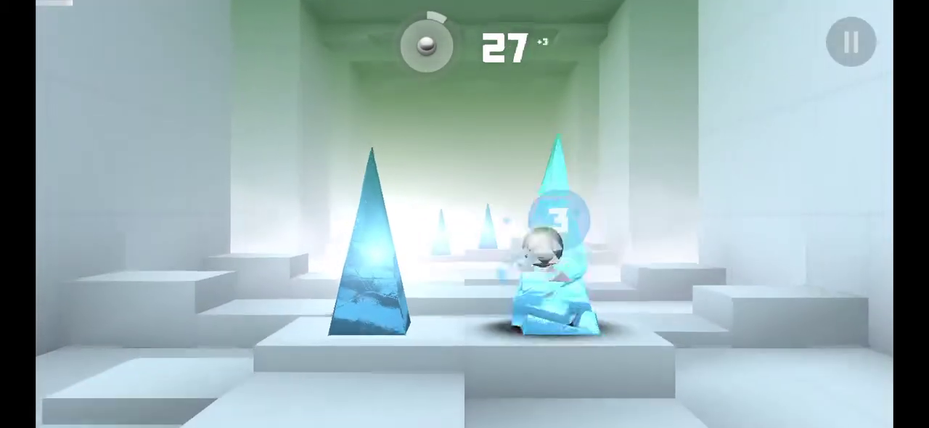
pyautogui.click(384, 240)
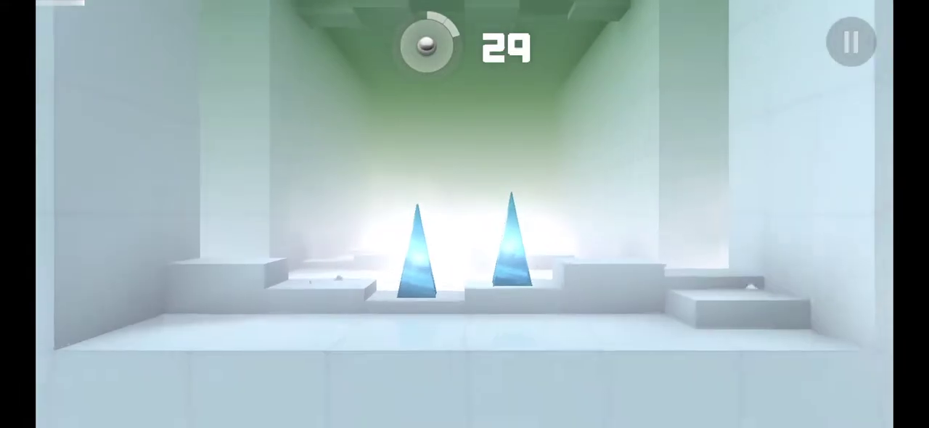
pyautogui.click(407, 250)
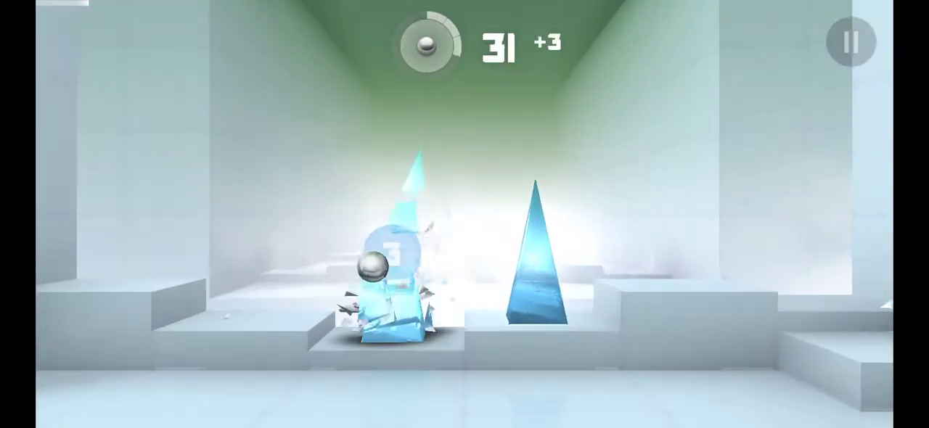
pyautogui.click(529, 254)
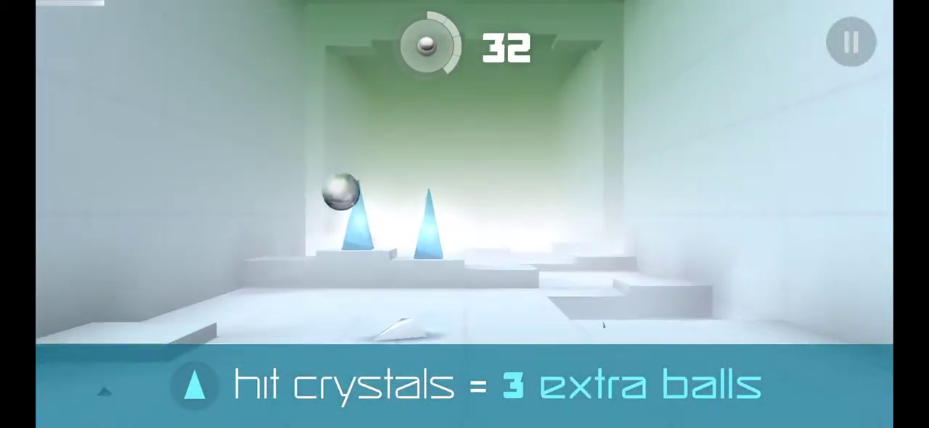
pyautogui.click(416, 232)
pyautogui.click(268, 199)
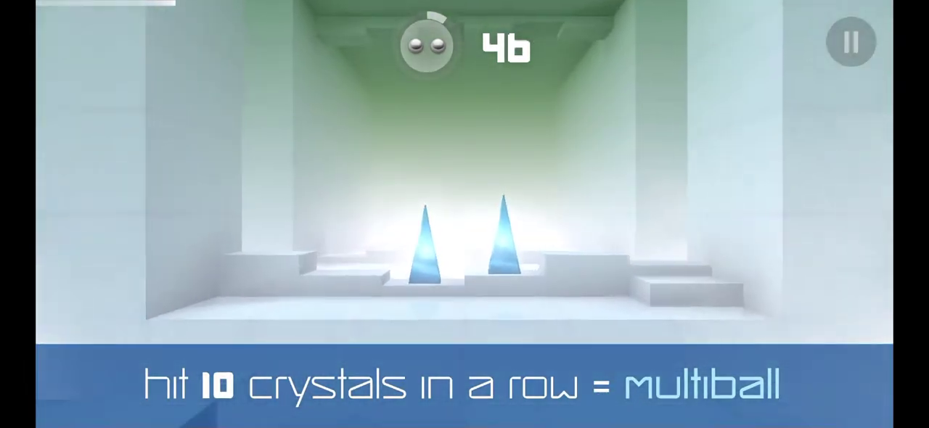
pyautogui.click(425, 236)
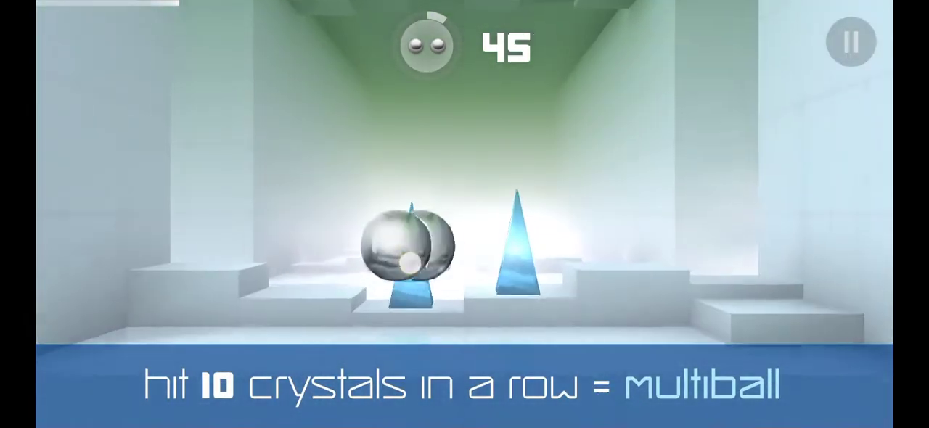
pyautogui.click(512, 232)
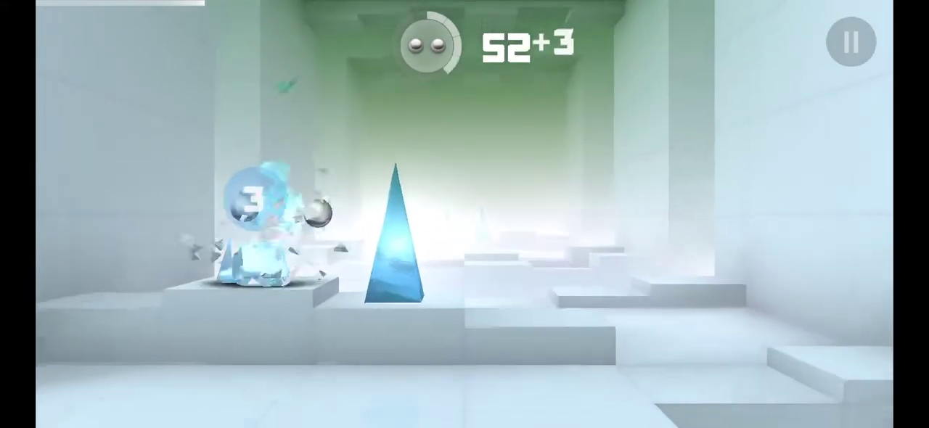
pyautogui.click(396, 240)
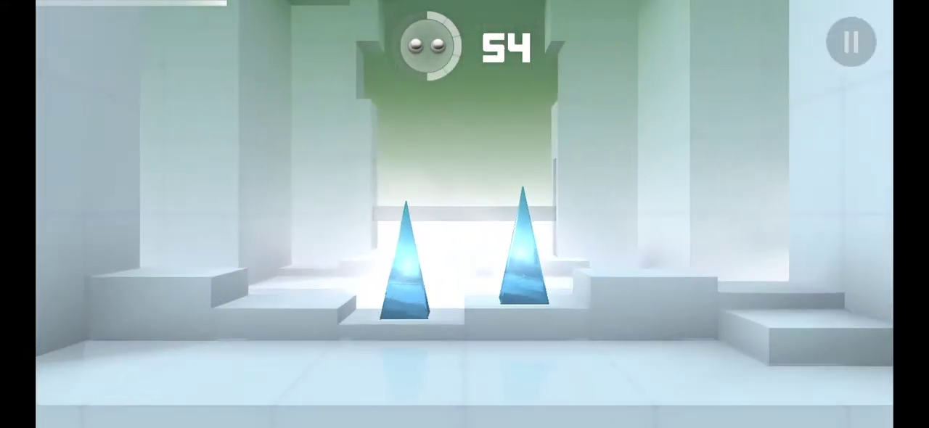
pyautogui.click(410, 254)
pyautogui.click(556, 262)
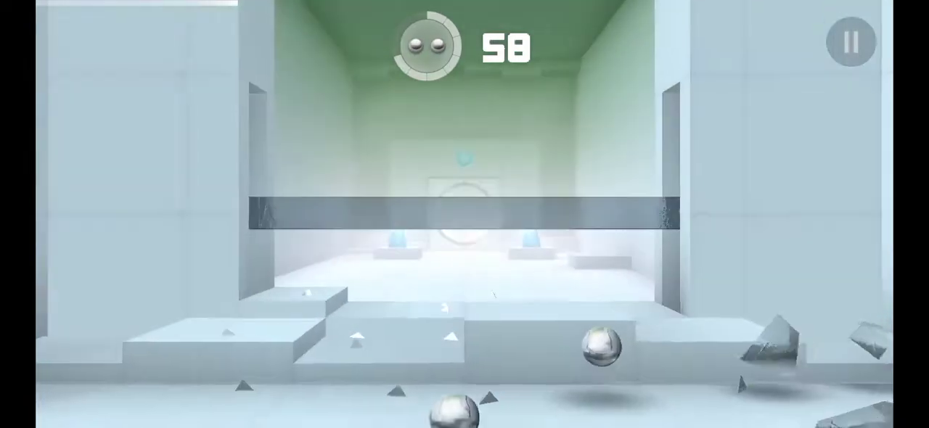
pyautogui.click(446, 240)
pyautogui.click(345, 240)
pyautogui.click(585, 240)
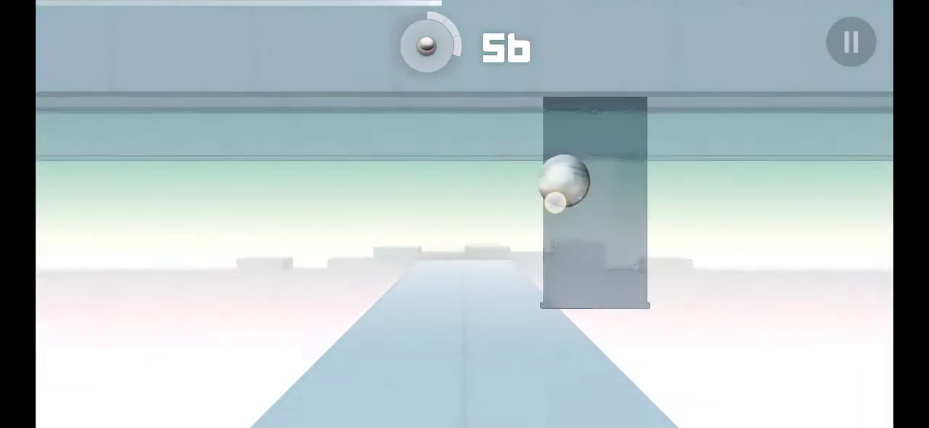
pyautogui.click(624, 181)
pyautogui.click(617, 218)
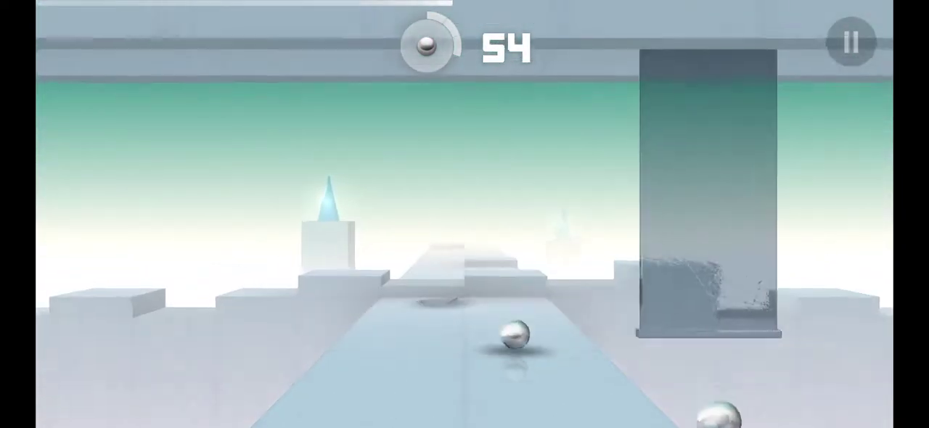
pyautogui.click(697, 145)
pyautogui.click(690, 181)
pyautogui.click(675, 217)
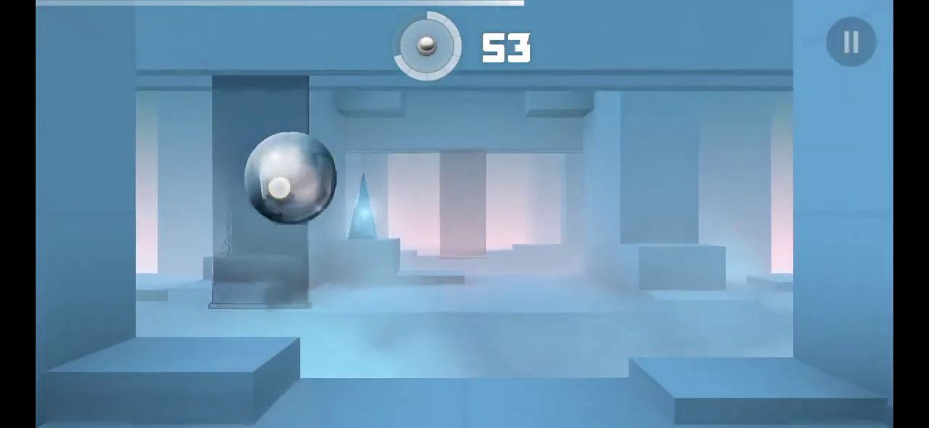
pyautogui.click(211, 167)
pyautogui.click(218, 181)
pyautogui.click(305, 204)
pyautogui.click(284, 196)
pyautogui.click(233, 189)
pyautogui.click(187, 130)
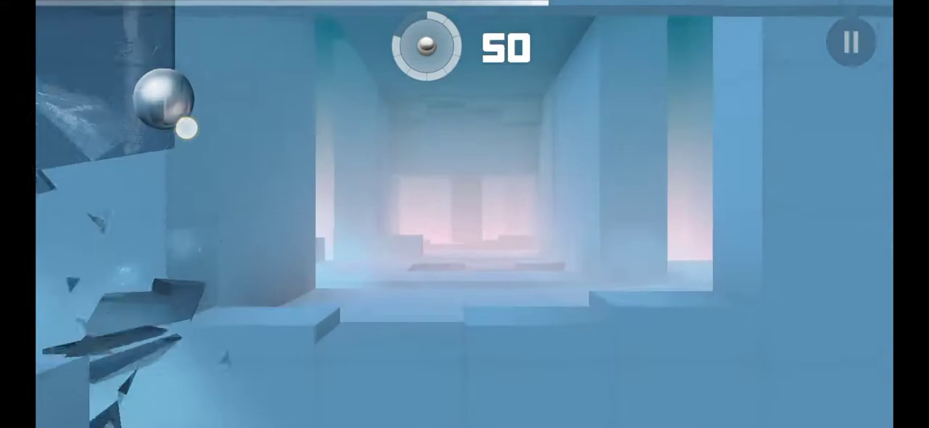
pyautogui.click(174, 196)
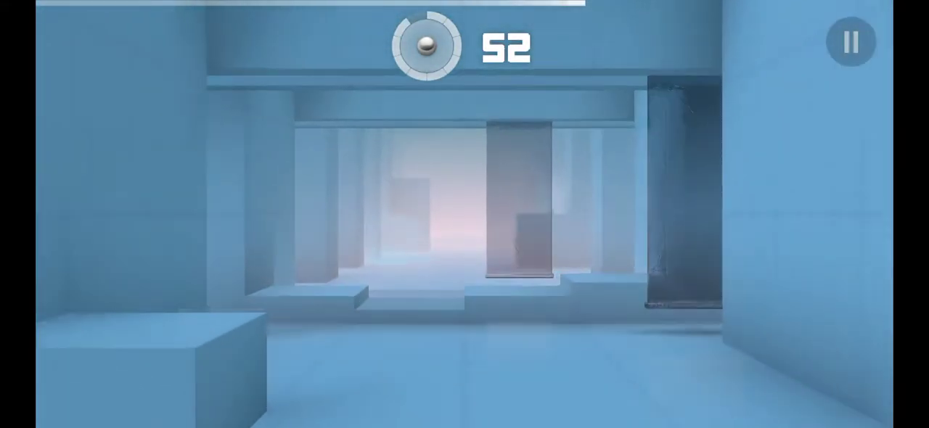
pyautogui.click(726, 174)
pyautogui.click(464, 218)
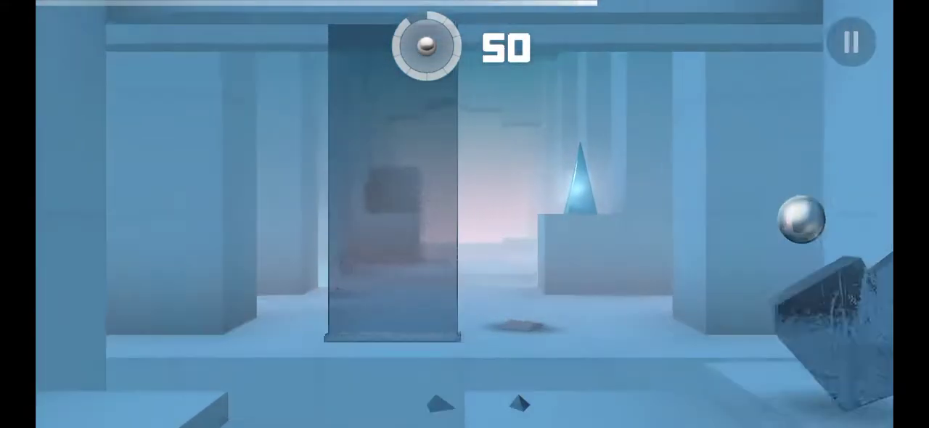
pyautogui.click(290, 218)
pyautogui.click(726, 146)
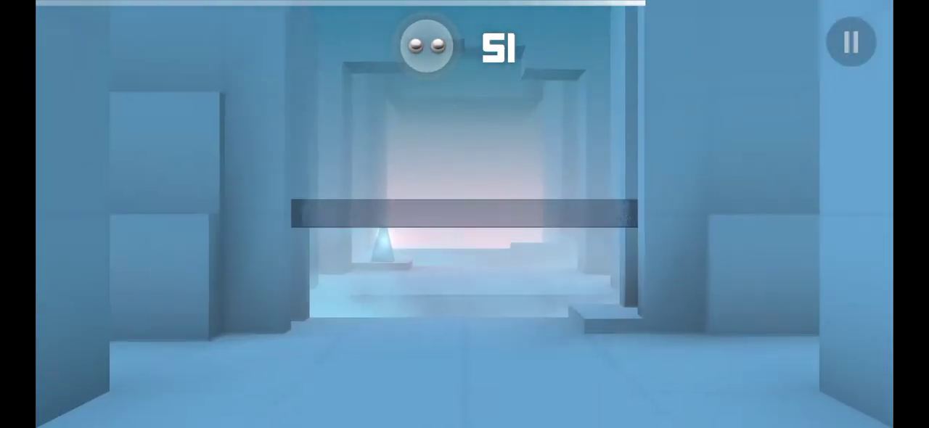
pyautogui.click(457, 211)
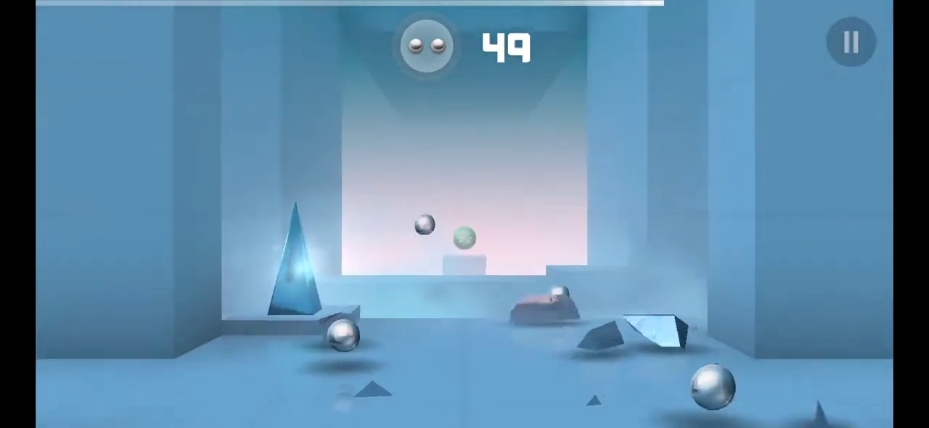
pyautogui.click(294, 258)
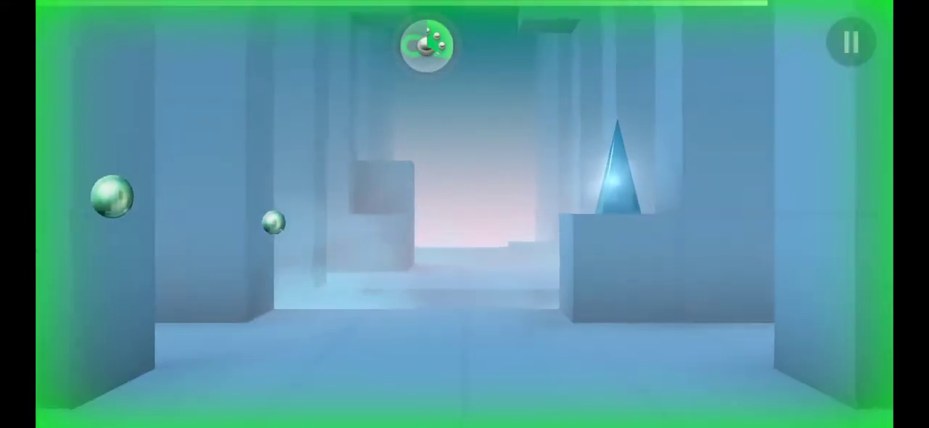
pyautogui.click(603, 182)
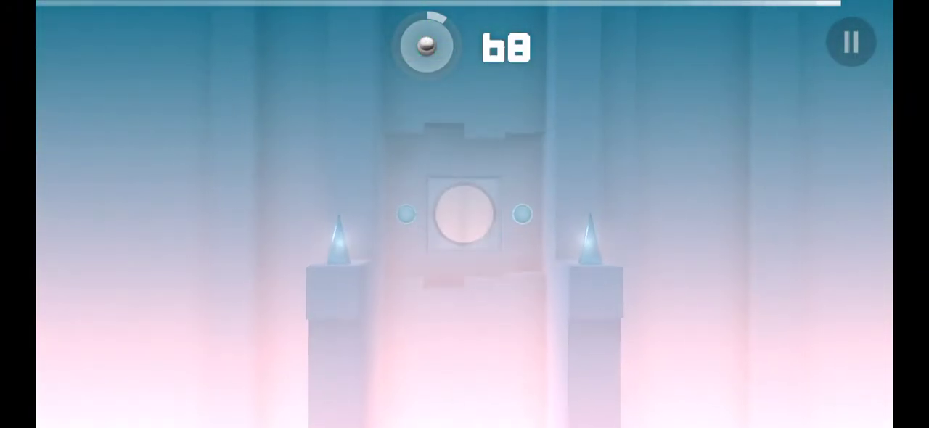
pyautogui.click(279, 246)
pyautogui.click(648, 247)
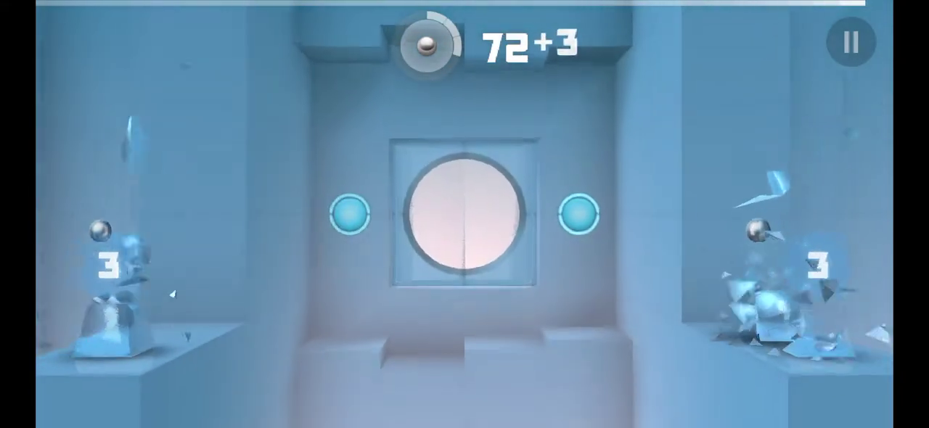
pyautogui.click(305, 214)
pyautogui.click(785, 232)
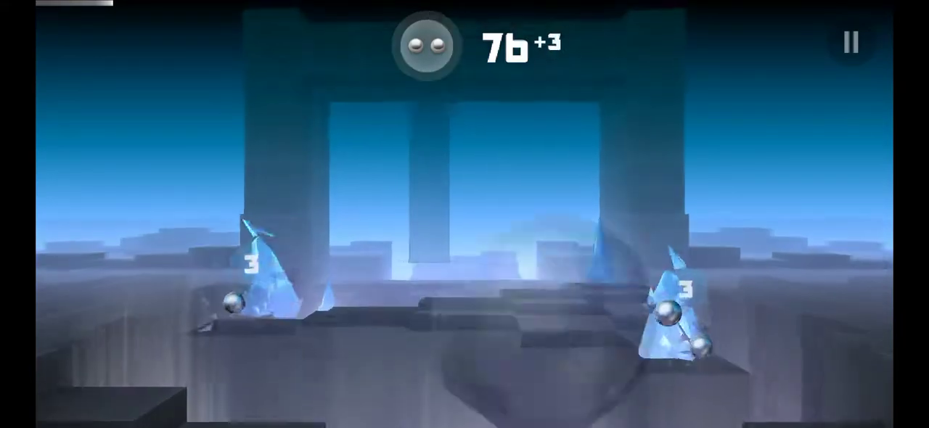
pyautogui.click(250, 269)
pyautogui.click(679, 290)
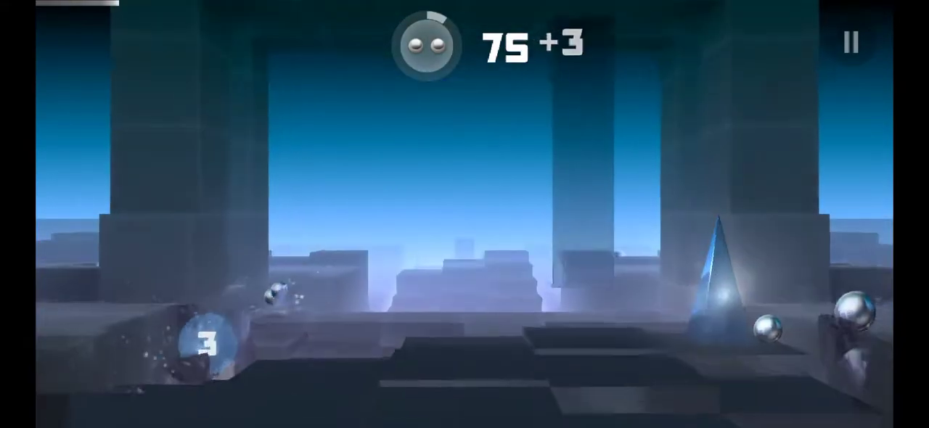
pyautogui.click(715, 261)
pyautogui.click(718, 290)
pyautogui.click(465, 305)
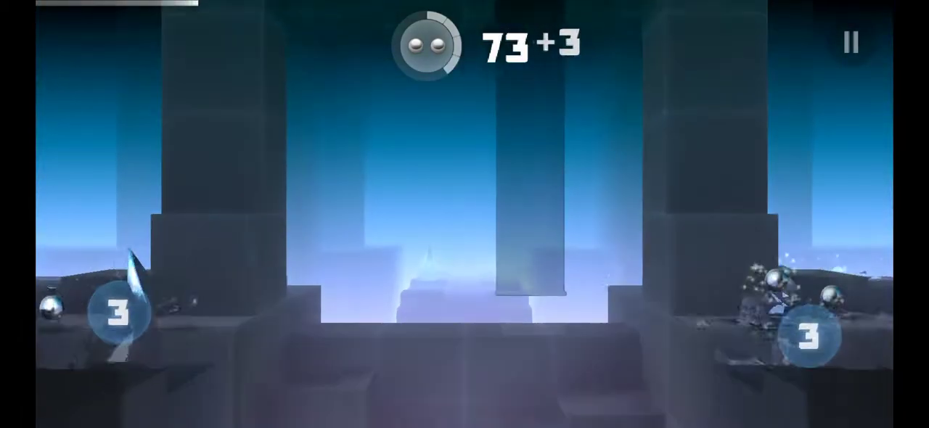
pyautogui.click(533, 170)
pyautogui.click(631, 180)
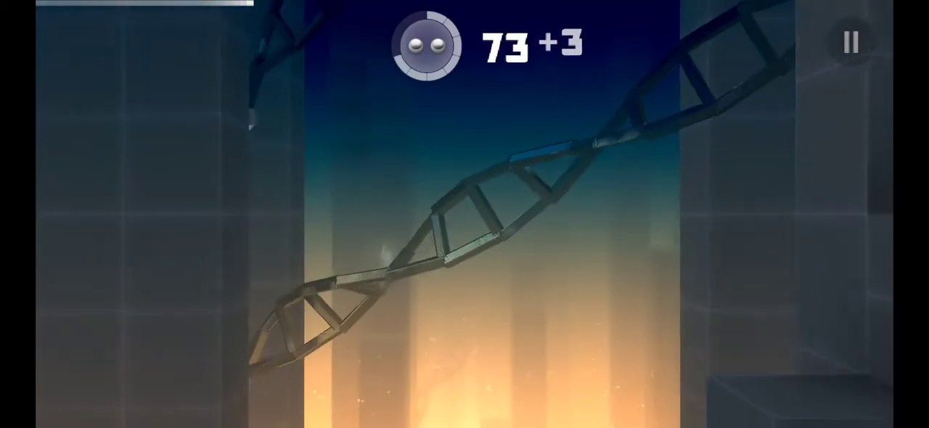
pyautogui.click(479, 262)
pyautogui.click(501, 305)
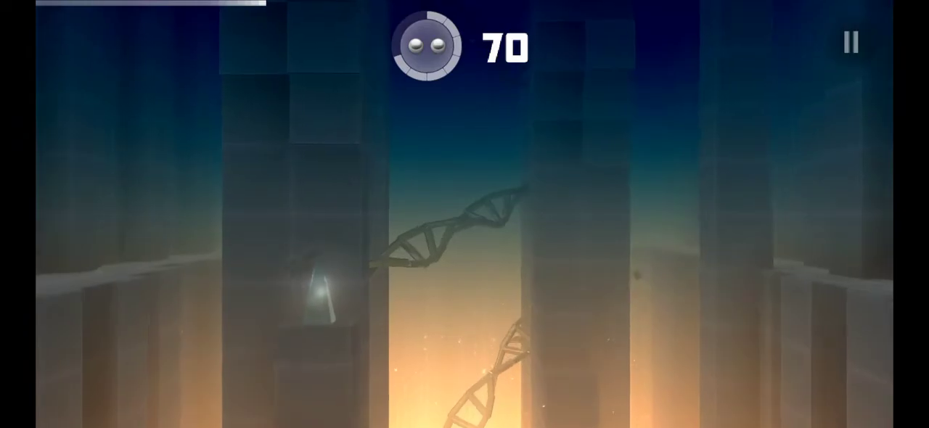
pyautogui.click(436, 239)
pyautogui.click(457, 254)
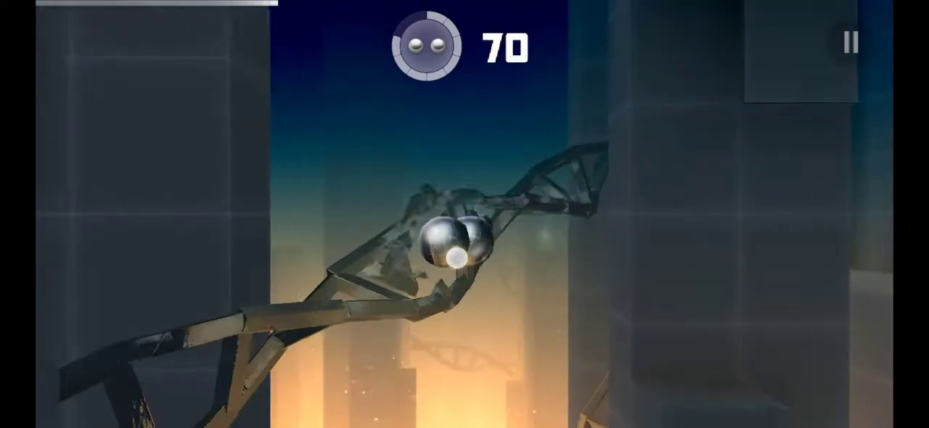
pyautogui.click(519, 153)
pyautogui.click(556, 152)
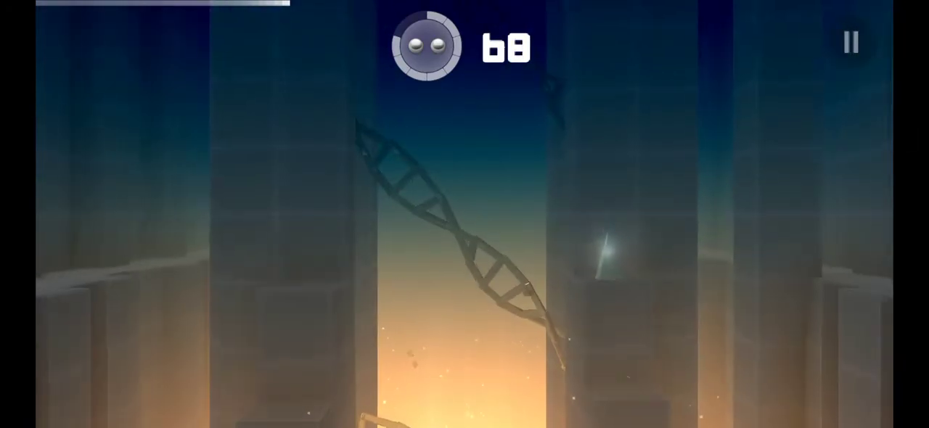
pyautogui.click(435, 197)
pyautogui.click(414, 262)
pyautogui.click(435, 269)
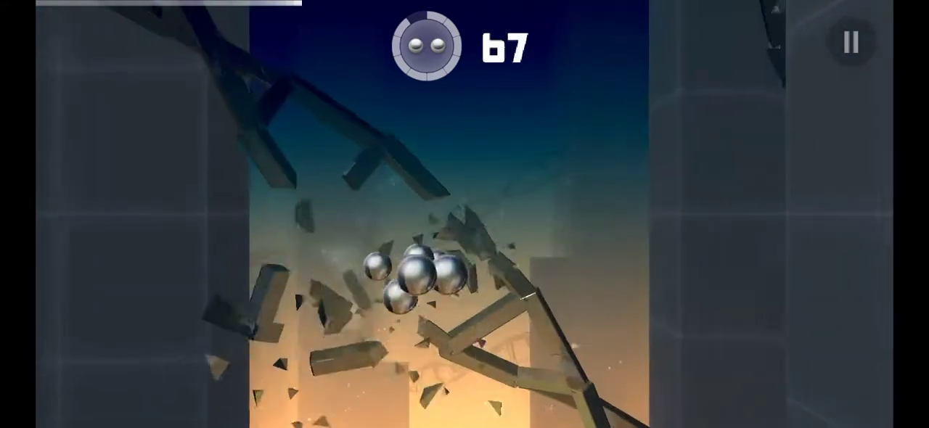
pyautogui.click(563, 334)
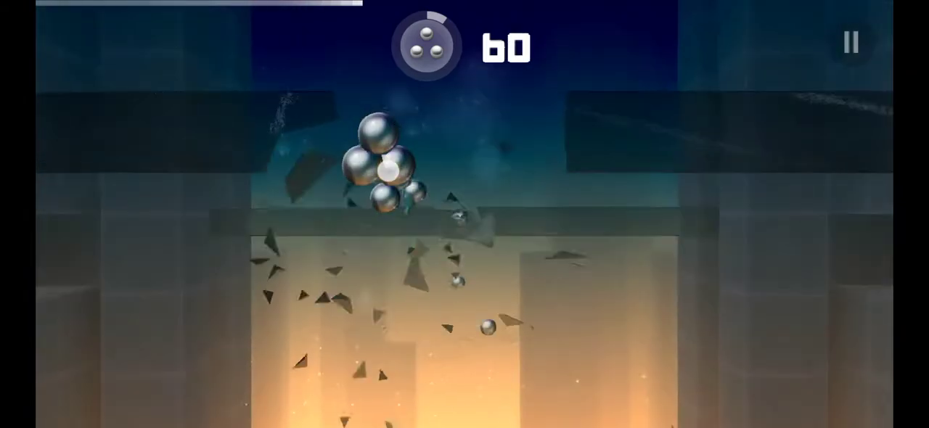
pyautogui.click(378, 152)
pyautogui.click(625, 145)
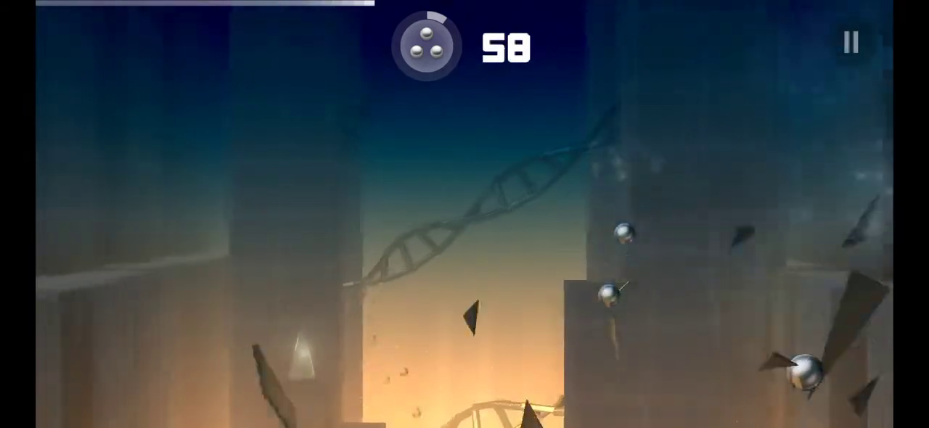
pyautogui.click(435, 159)
pyautogui.click(537, 196)
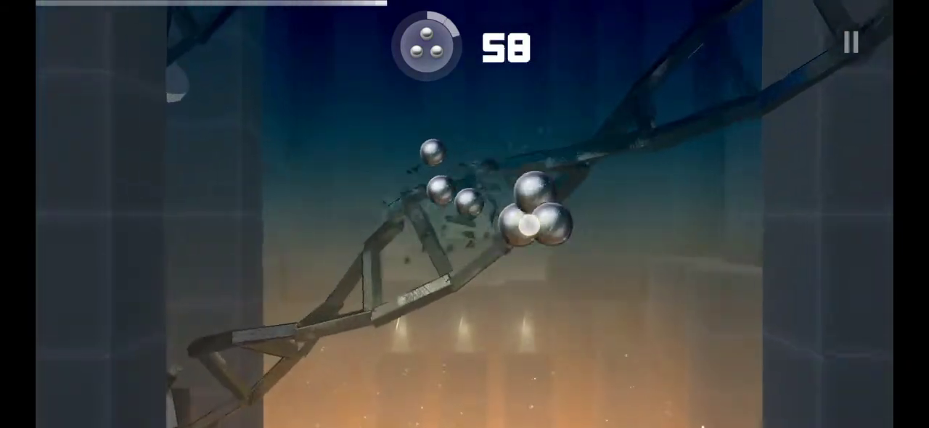
pyautogui.click(508, 217)
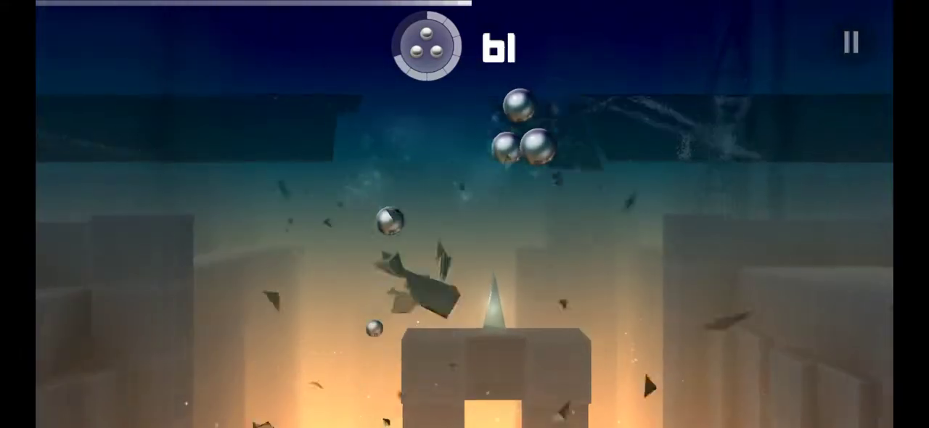
pyautogui.click(494, 298)
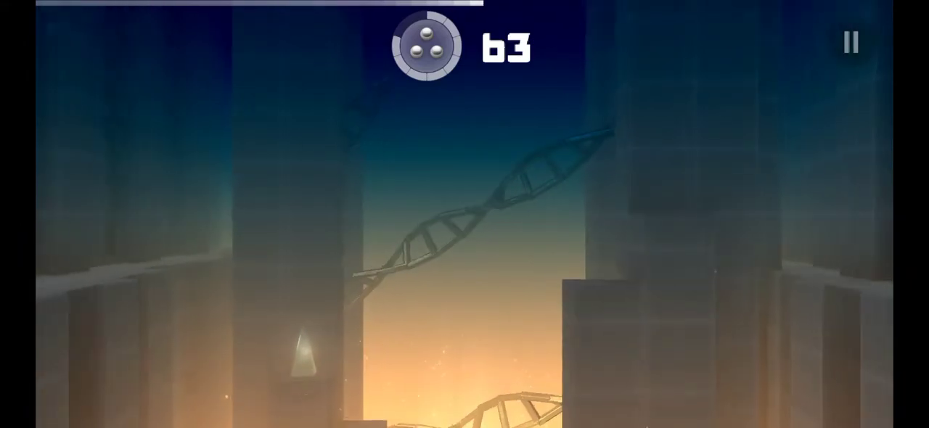
pyautogui.click(458, 218)
pyautogui.click(508, 218)
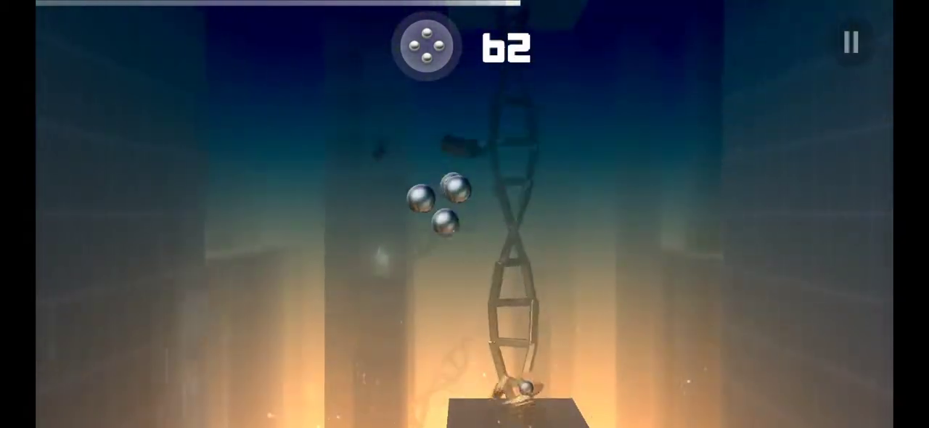
pyautogui.click(344, 253)
pyautogui.click(581, 210)
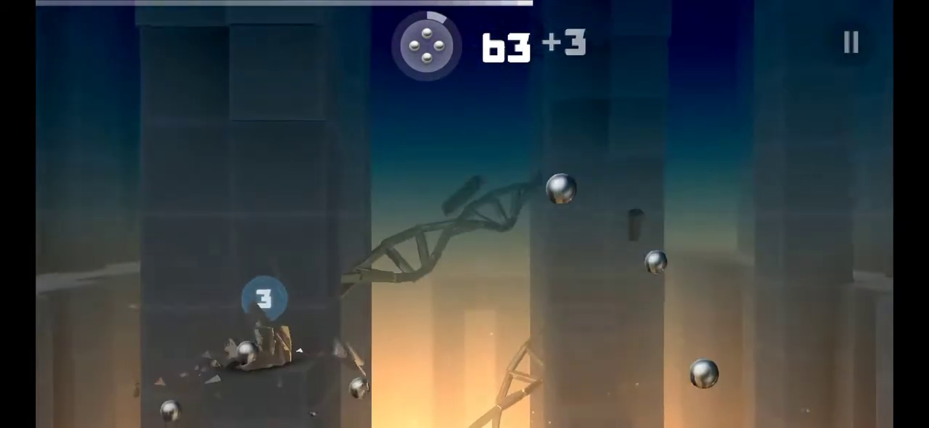
pyautogui.click(465, 247)
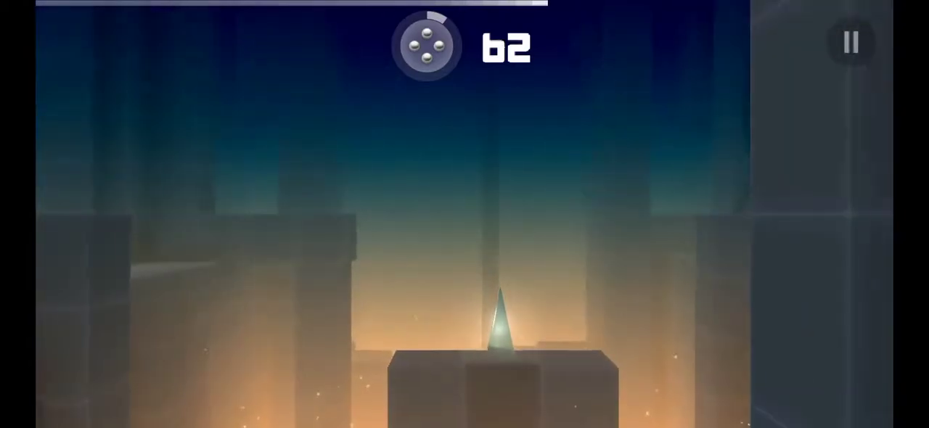
pyautogui.click(508, 319)
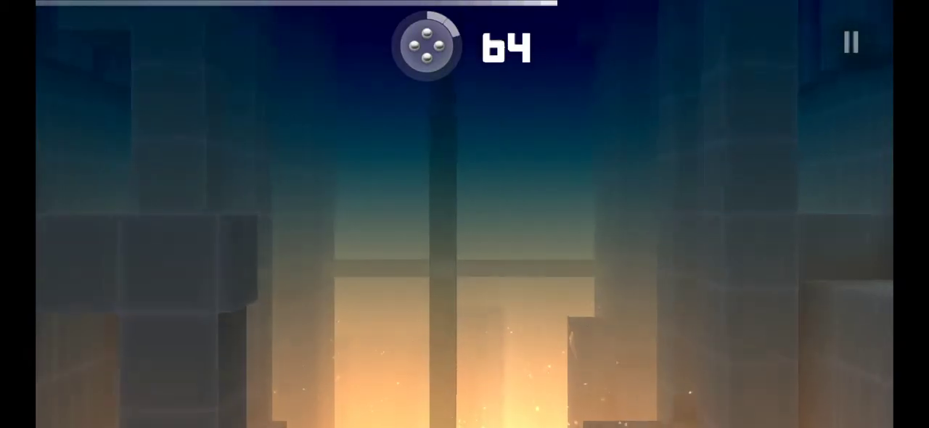
pyautogui.click(276, 232)
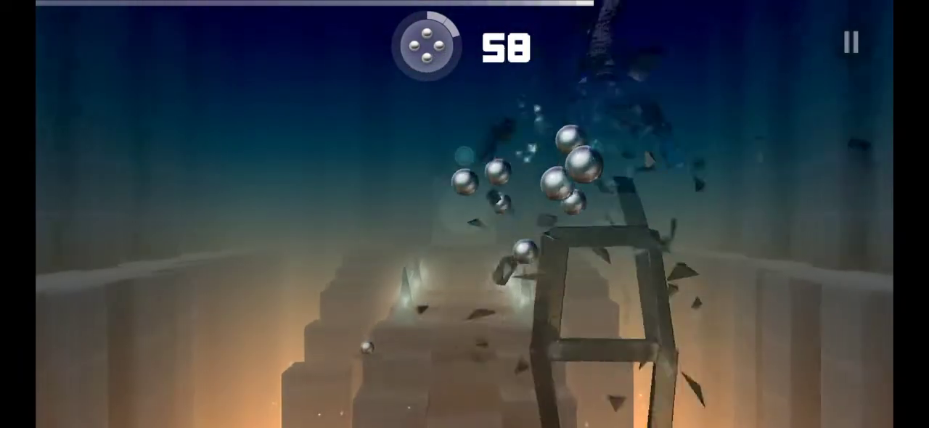
pyautogui.click(566, 305)
pyautogui.click(552, 320)
pyautogui.click(392, 298)
pyautogui.click(378, 312)
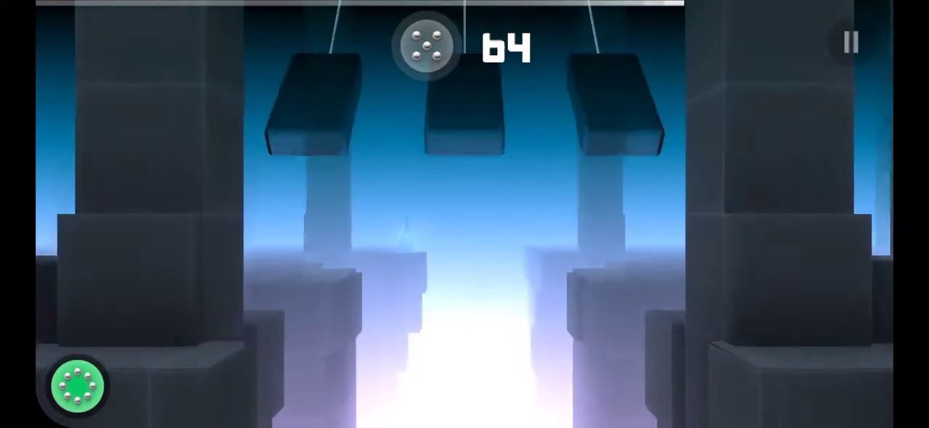
pyautogui.click(432, 131)
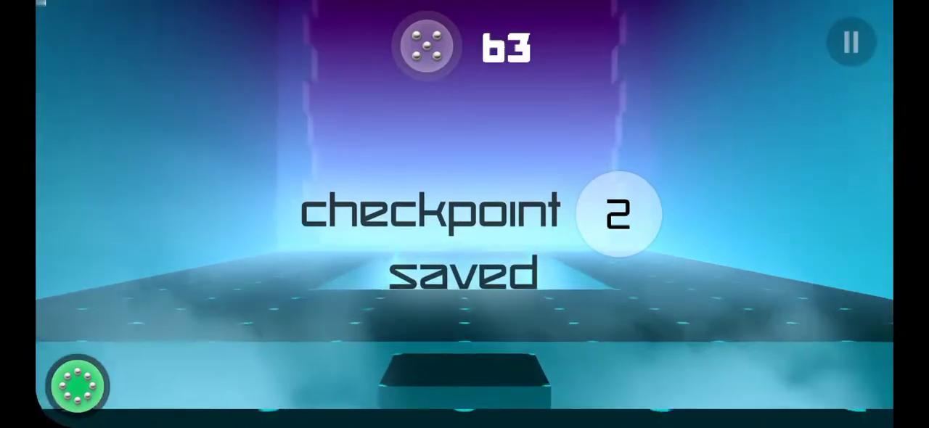
pyautogui.click(305, 320)
pyautogui.click(632, 334)
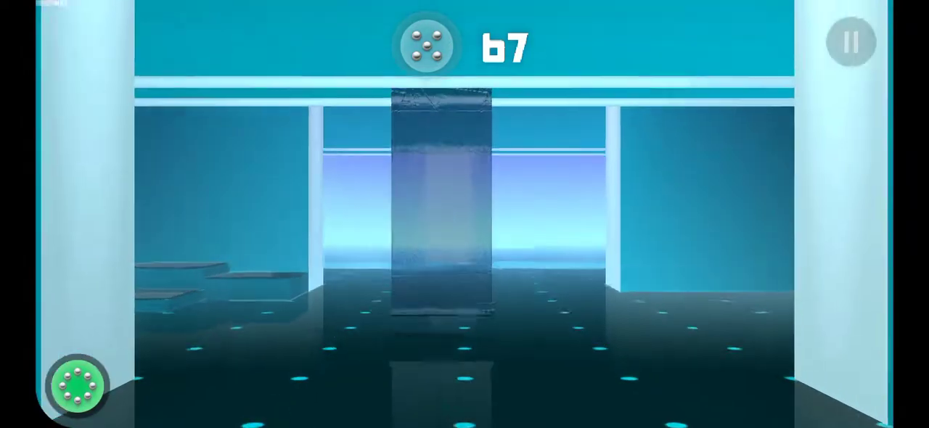
pyautogui.click(581, 160)
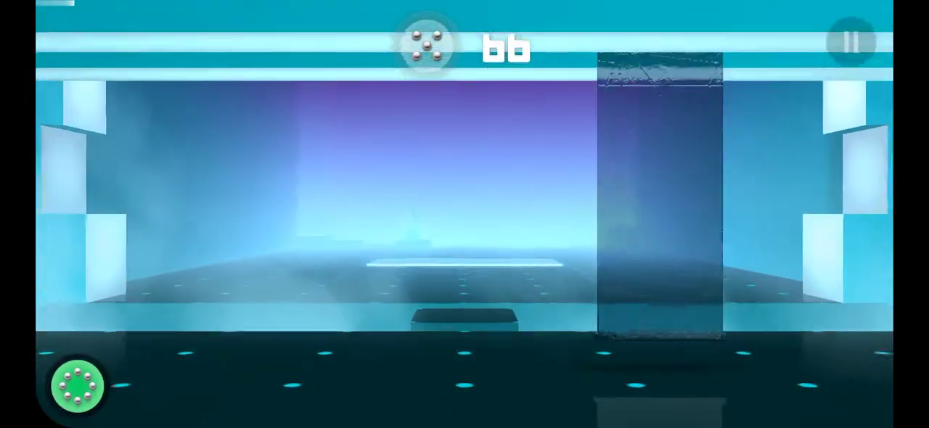
pyautogui.click(639, 174)
pyautogui.click(394, 187)
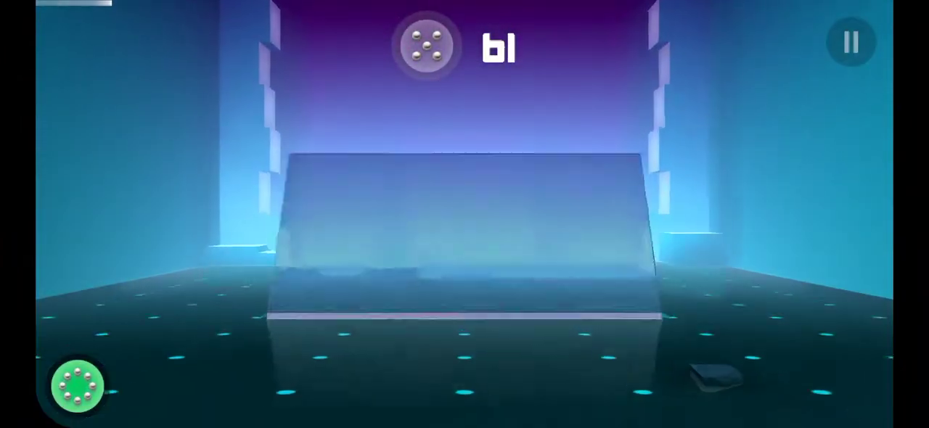
pyautogui.click(508, 217)
pyautogui.click(240, 276)
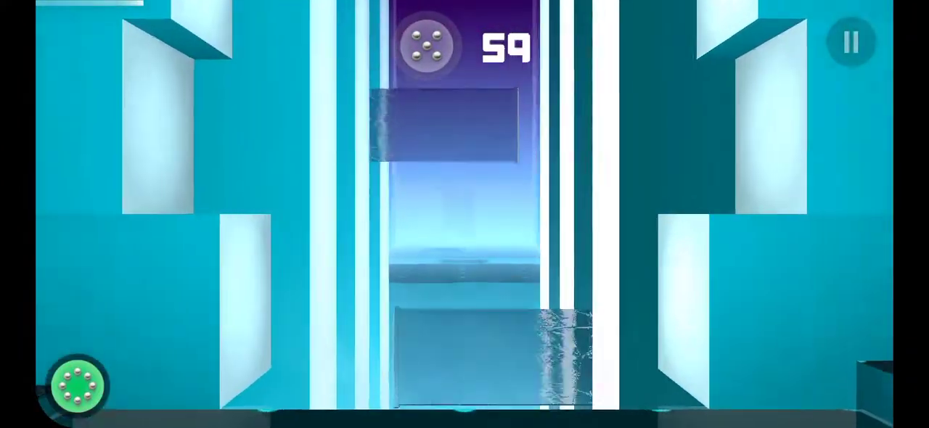
pyautogui.click(498, 247)
pyautogui.click(458, 218)
pyautogui.click(480, 261)
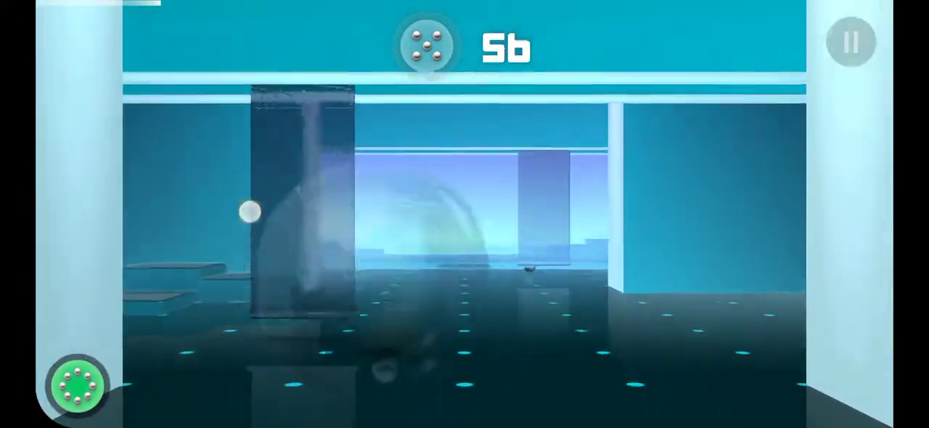
pyautogui.click(291, 188)
pyautogui.click(319, 204)
pyautogui.click(341, 218)
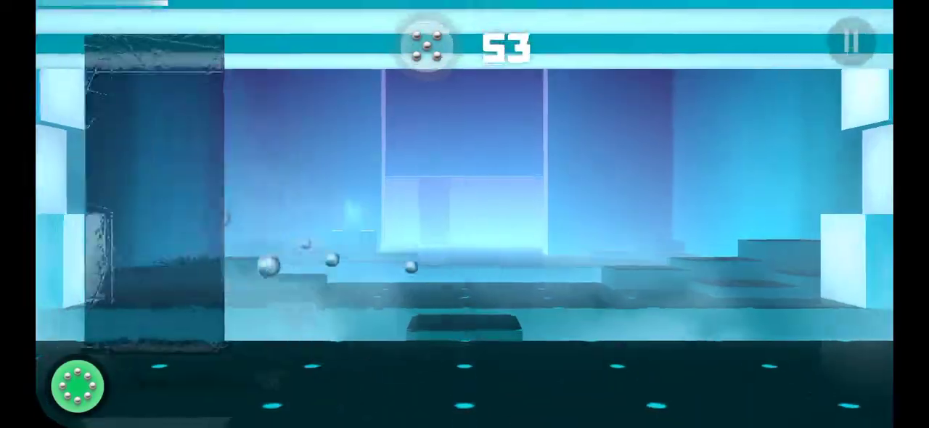
pyautogui.click(218, 218)
pyautogui.click(189, 189)
pyautogui.click(116, 145)
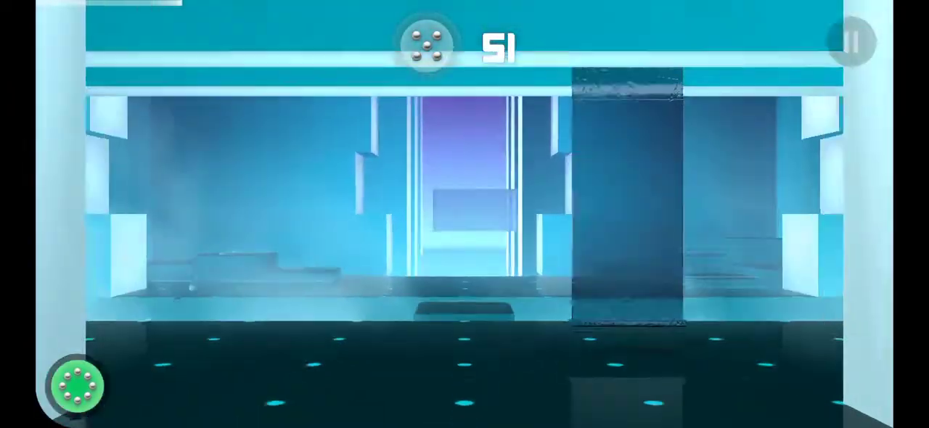
pyautogui.click(624, 217)
pyautogui.click(653, 239)
pyautogui.click(683, 232)
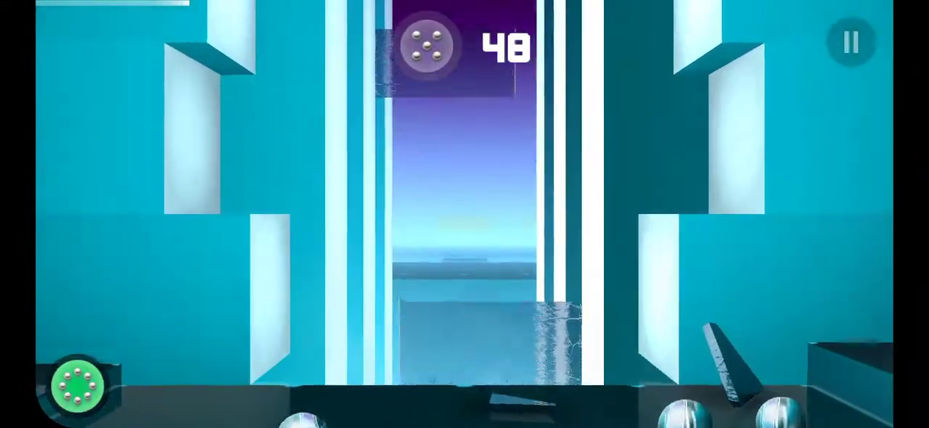
pyautogui.click(465, 276)
pyautogui.click(493, 290)
pyautogui.click(465, 247)
pyautogui.click(494, 233)
pyautogui.click(523, 261)
pyautogui.click(479, 240)
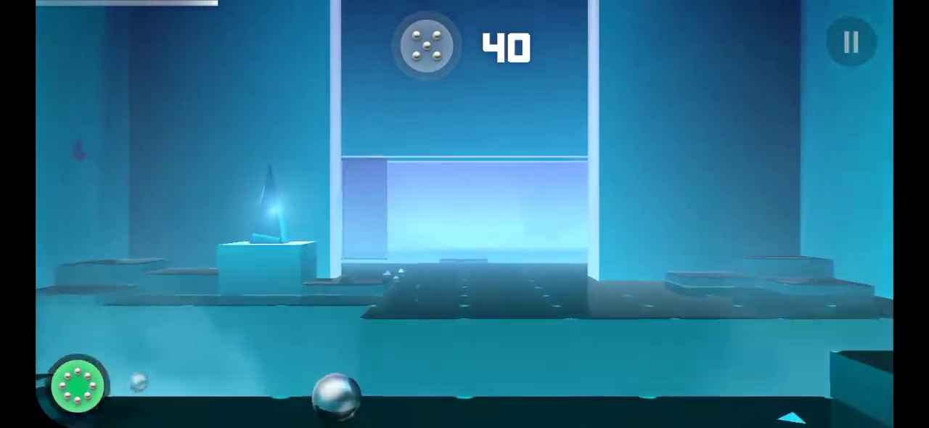
pyautogui.click(180, 196)
pyautogui.click(537, 196)
pyautogui.click(610, 218)
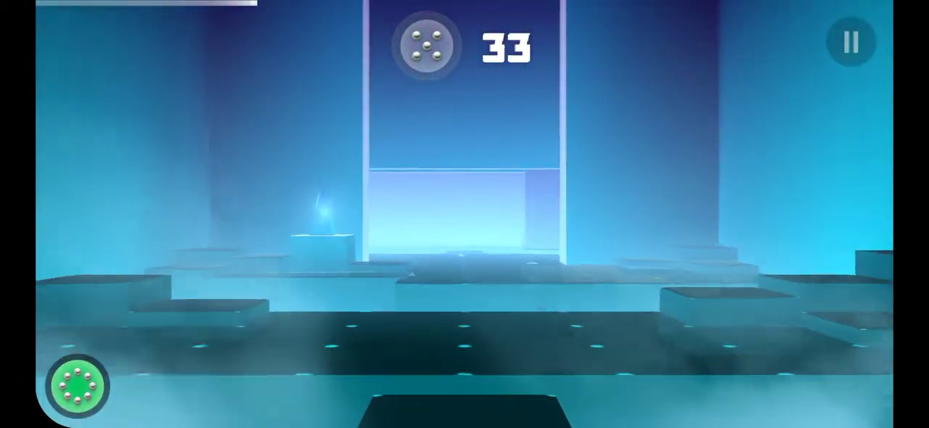
pyautogui.click(214, 207)
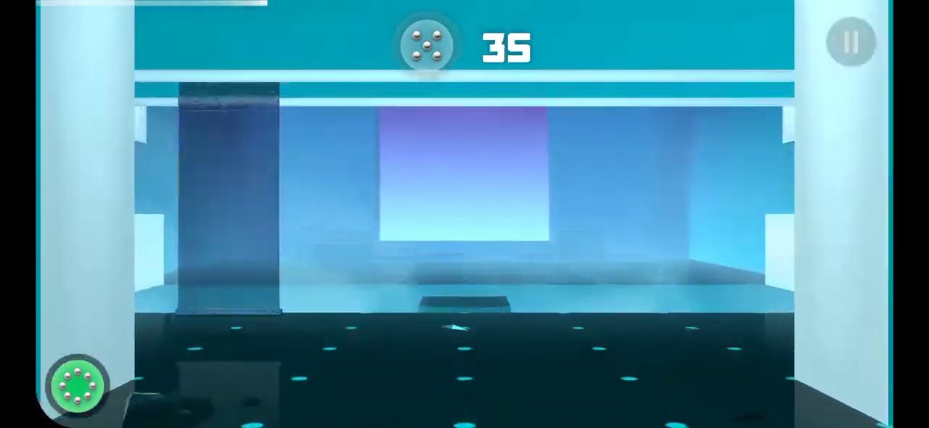
pyautogui.click(182, 160)
pyautogui.click(189, 167)
pyautogui.click(465, 182)
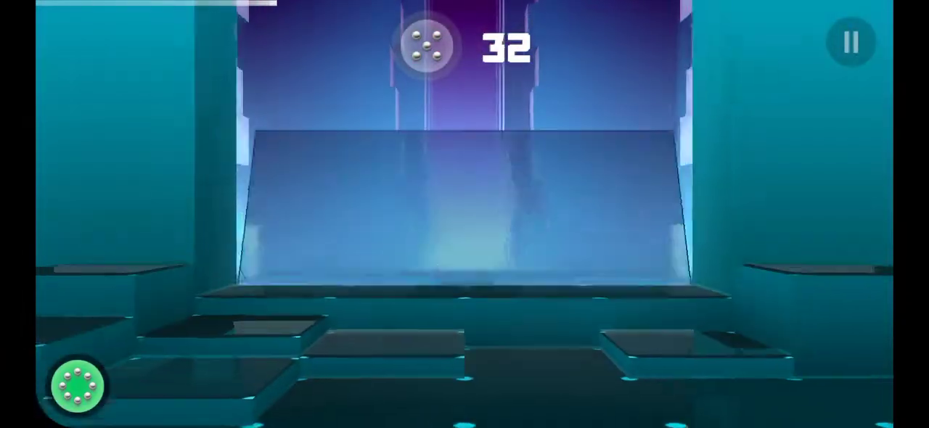
pyautogui.click(465, 203)
pyautogui.click(451, 218)
pyautogui.click(480, 217)
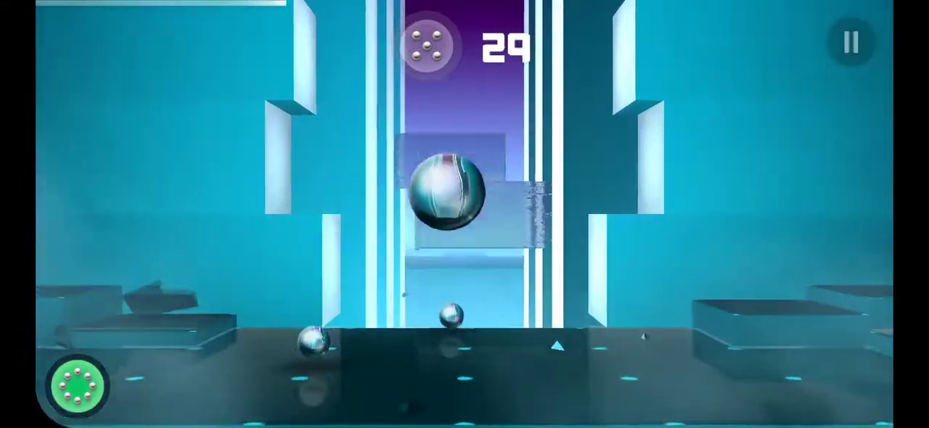
pyautogui.click(465, 232)
pyautogui.click(479, 217)
pyautogui.click(450, 218)
pyautogui.click(479, 204)
pyautogui.click(523, 218)
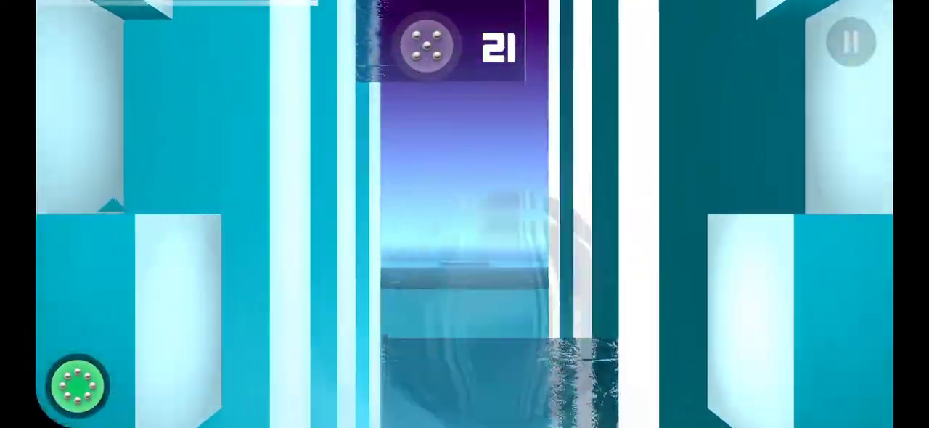
pyautogui.click(479, 218)
pyautogui.click(508, 232)
pyautogui.click(523, 247)
pyautogui.click(494, 291)
pyautogui.click(508, 275)
pyautogui.click(407, 276)
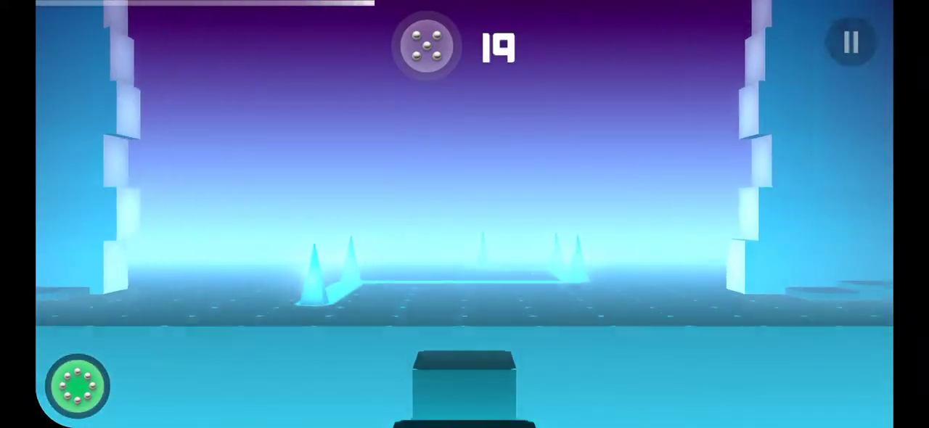
pyautogui.click(314, 276)
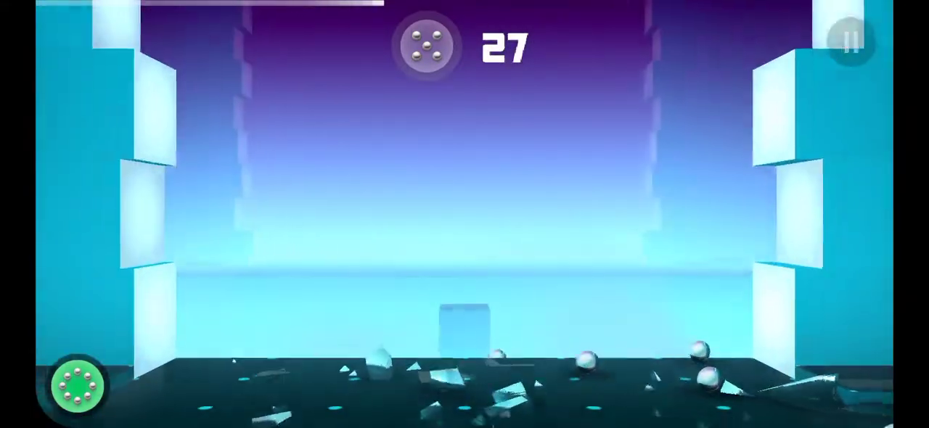
pyautogui.click(312, 261)
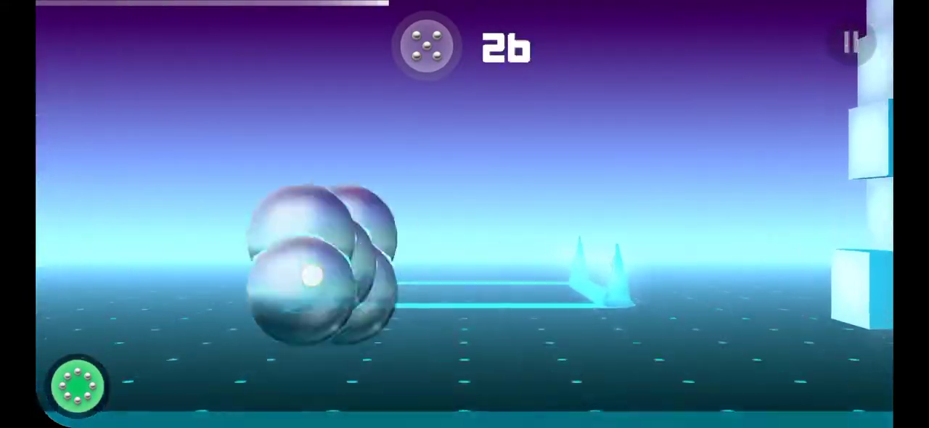
pyautogui.click(661, 290)
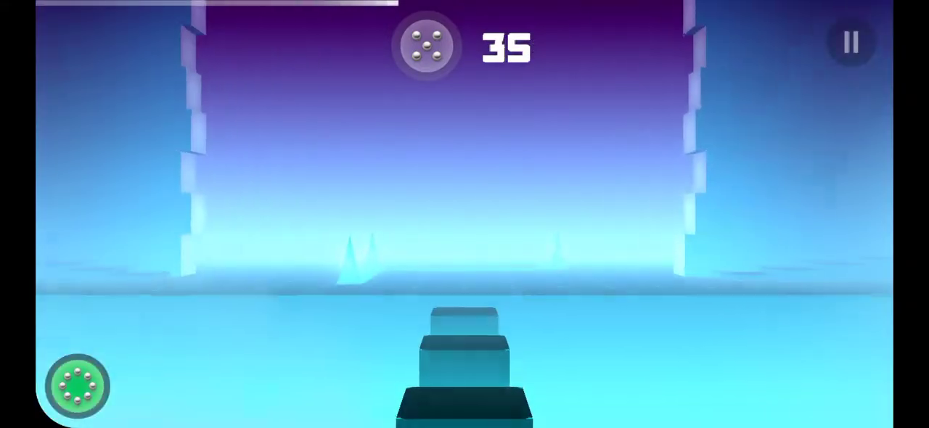
pyautogui.click(334, 269)
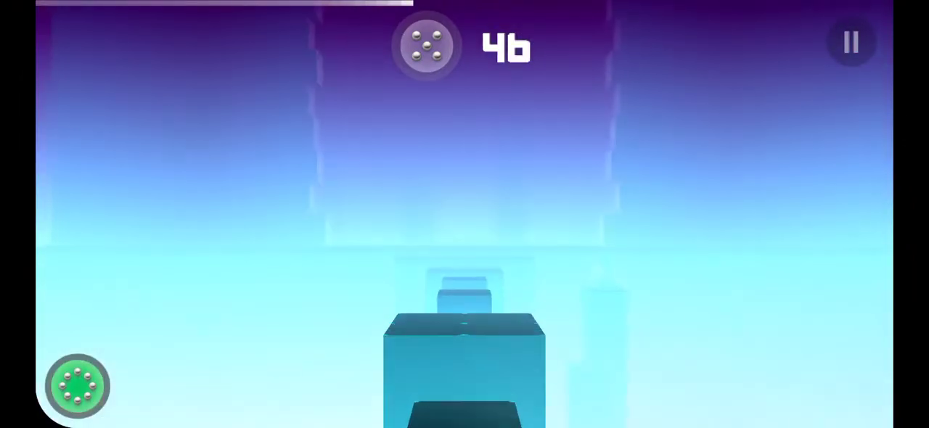
pyautogui.click(465, 211)
pyautogui.click(465, 210)
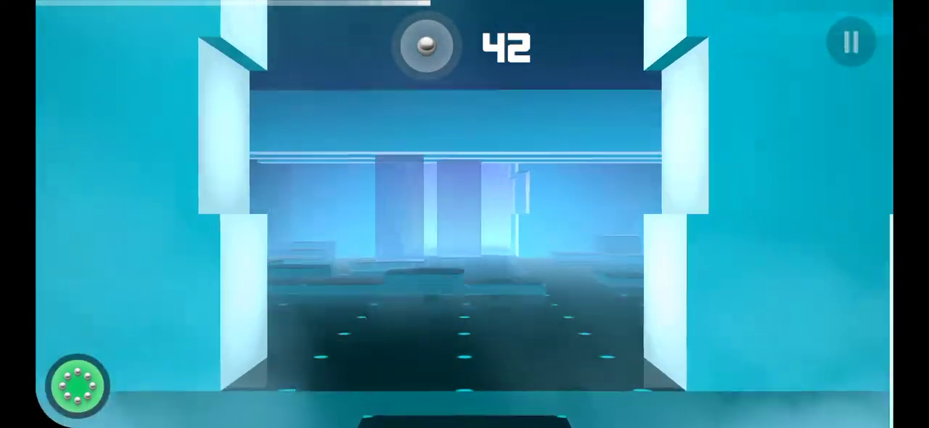
pyautogui.click(509, 211)
pyautogui.click(639, 181)
pyautogui.click(639, 181)
pyautogui.click(596, 181)
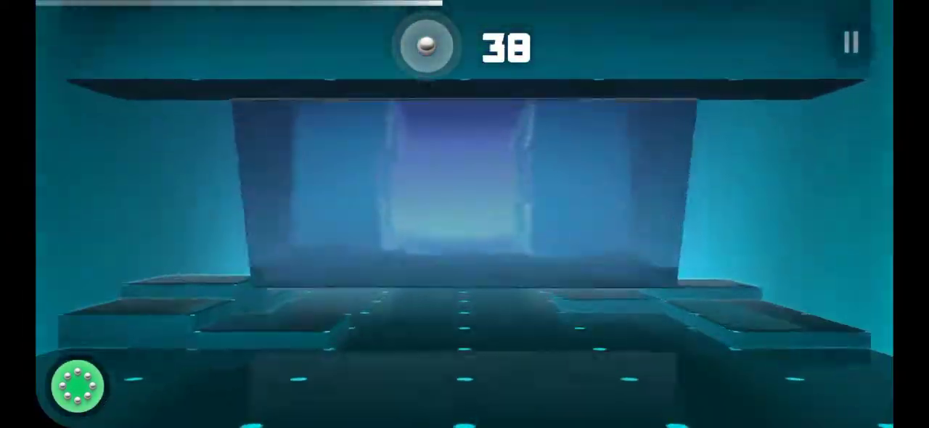
pyautogui.click(559, 185)
pyautogui.click(465, 189)
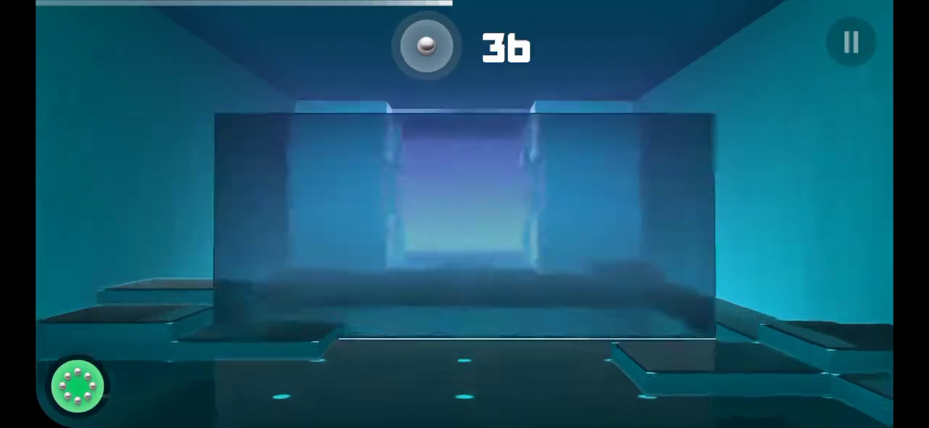
pyautogui.click(450, 210)
pyautogui.click(446, 211)
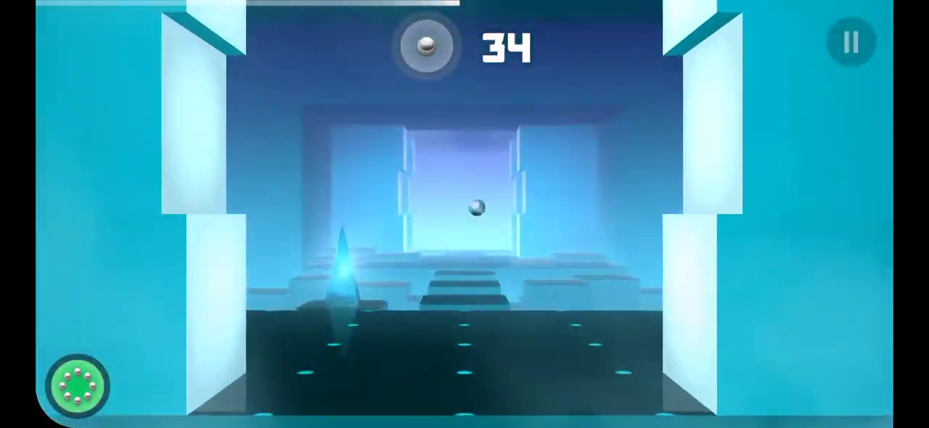
pyautogui.click(312, 290)
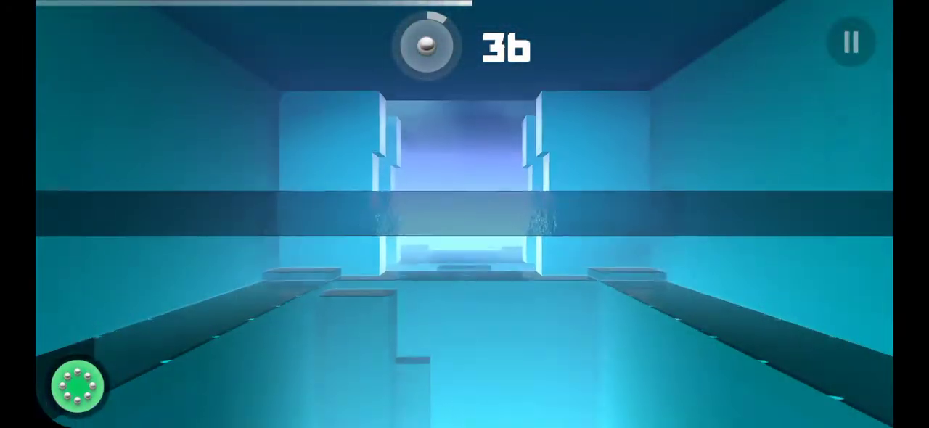
pyautogui.click(403, 218)
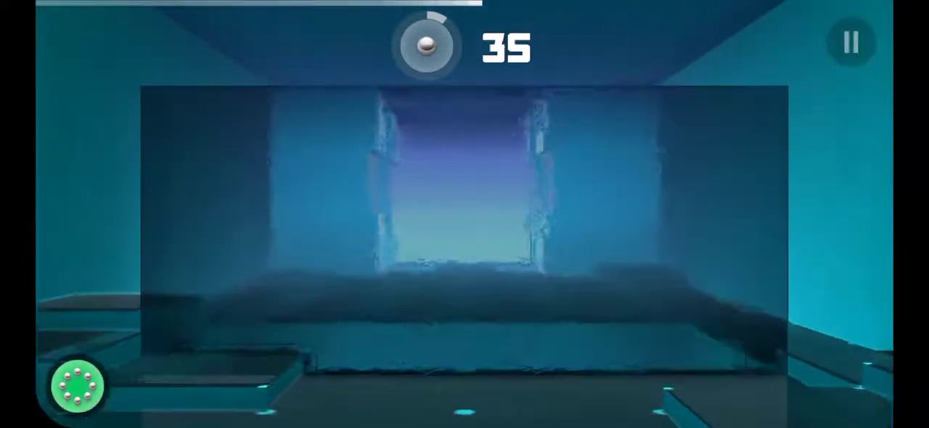
pyautogui.click(472, 218)
pyautogui.click(428, 276)
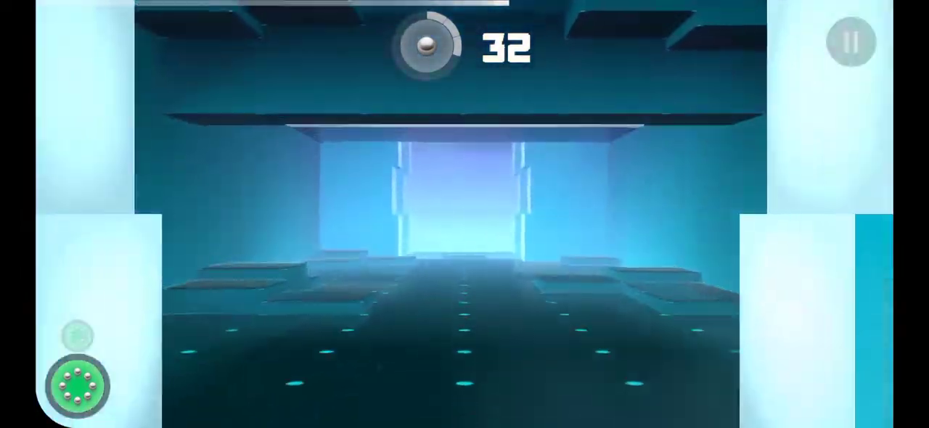
pyautogui.click(467, 191)
pyautogui.click(522, 87)
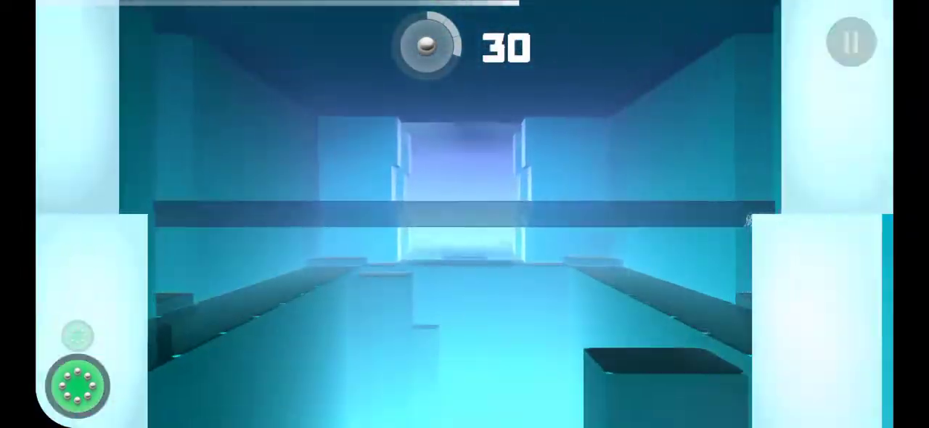
pyautogui.click(472, 196)
pyautogui.click(468, 218)
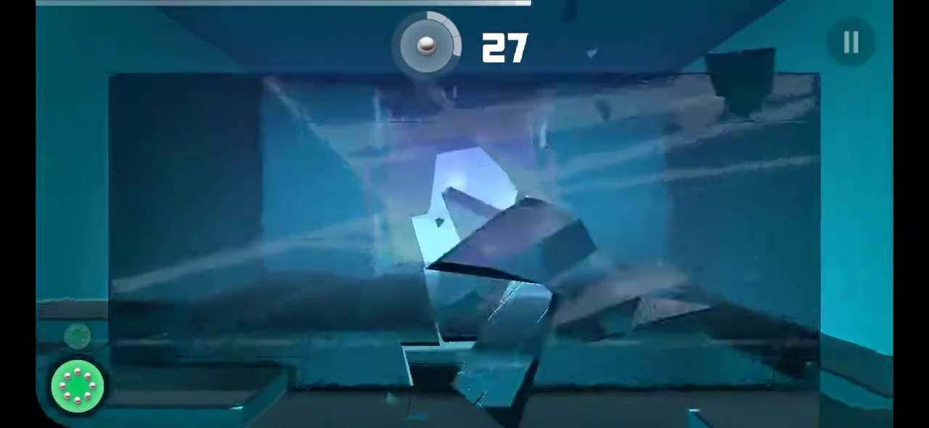
pyautogui.click(497, 217)
pyautogui.click(438, 262)
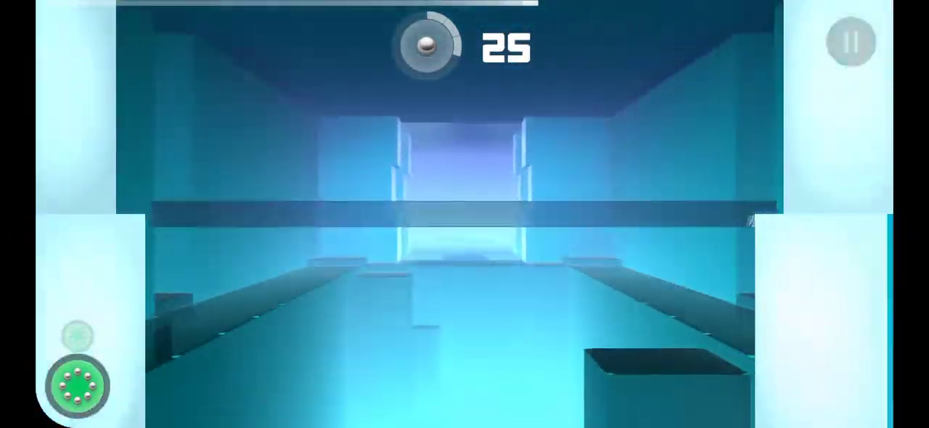
pyautogui.click(470, 216)
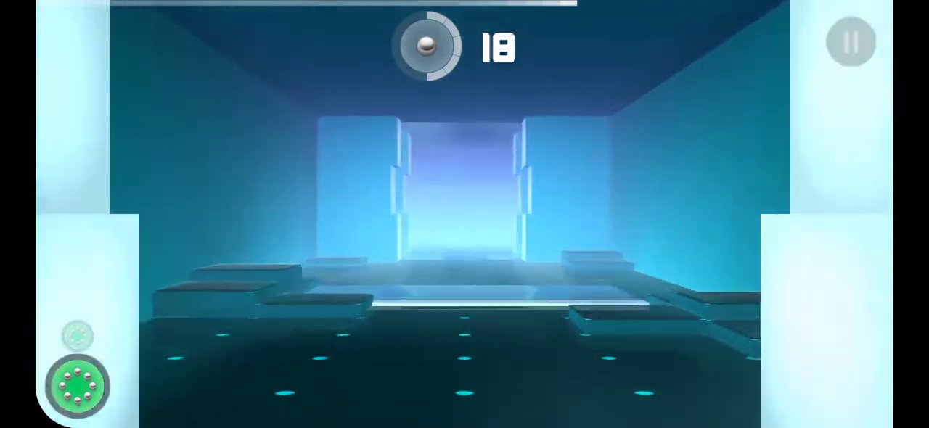
pyautogui.click(479, 240)
pyautogui.click(595, 232)
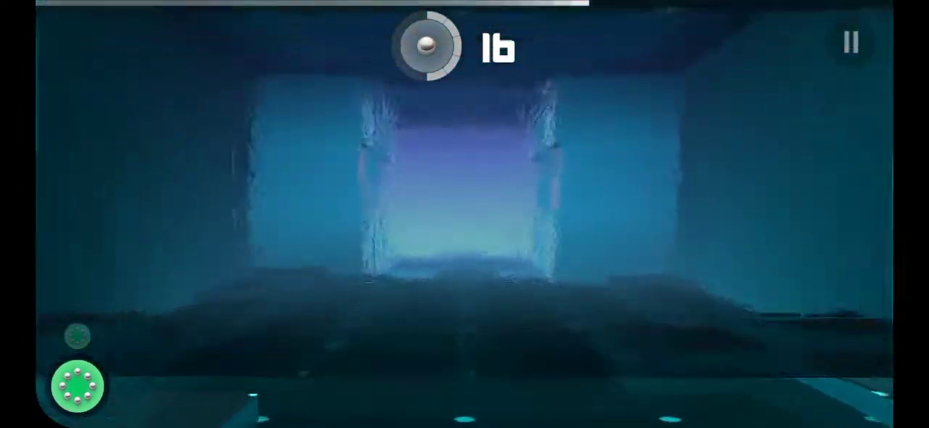
pyautogui.click(465, 218)
pyautogui.click(290, 246)
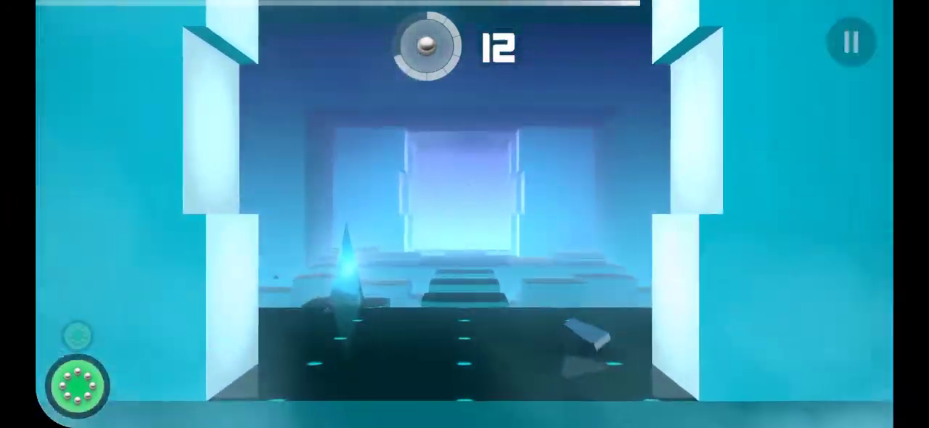
pyautogui.click(320, 280)
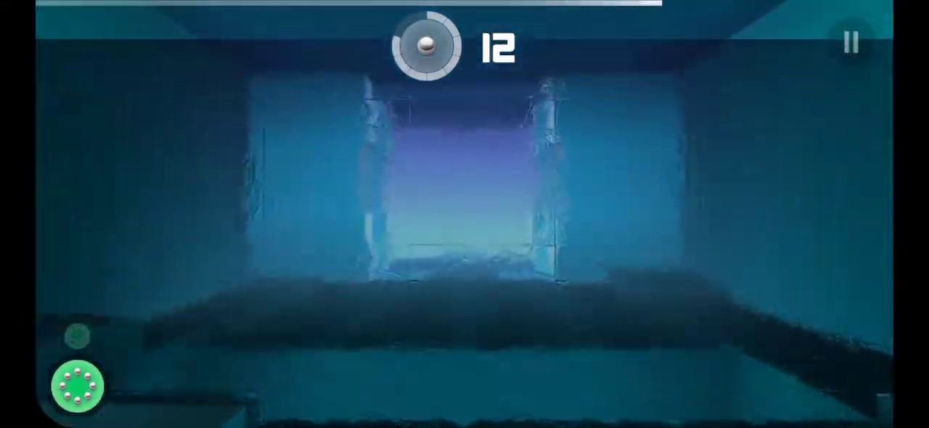
pyautogui.click(464, 204)
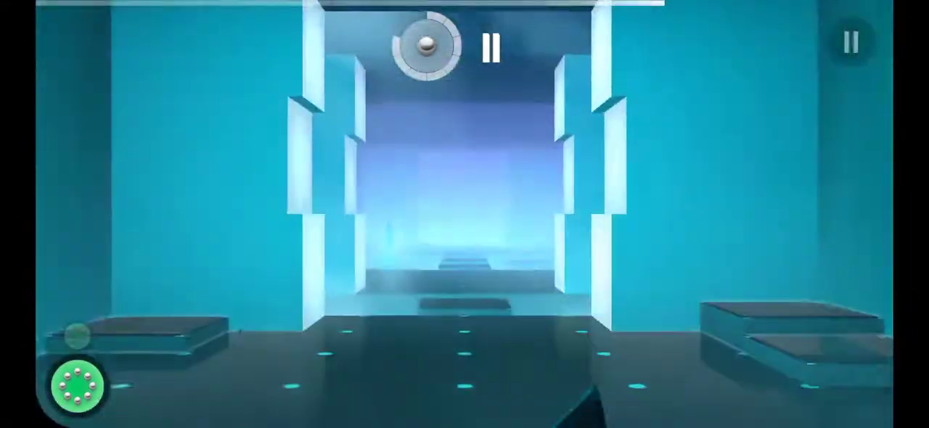
pyautogui.click(298, 269)
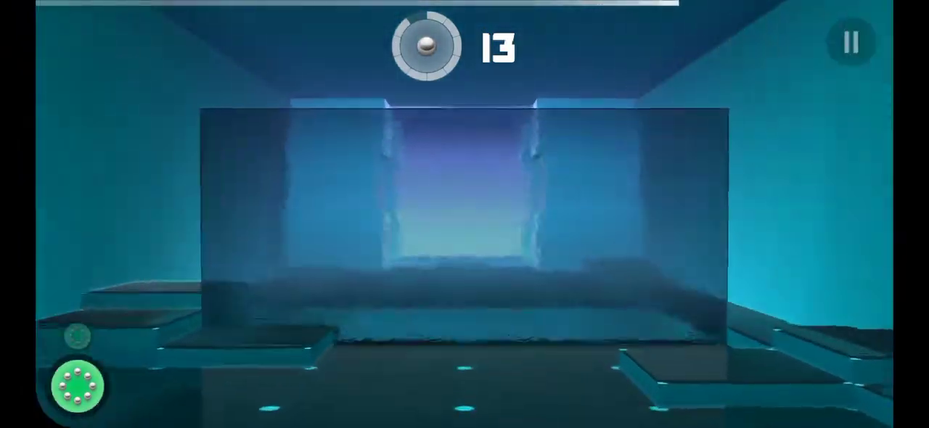
pyautogui.click(512, 283)
pyautogui.click(464, 218)
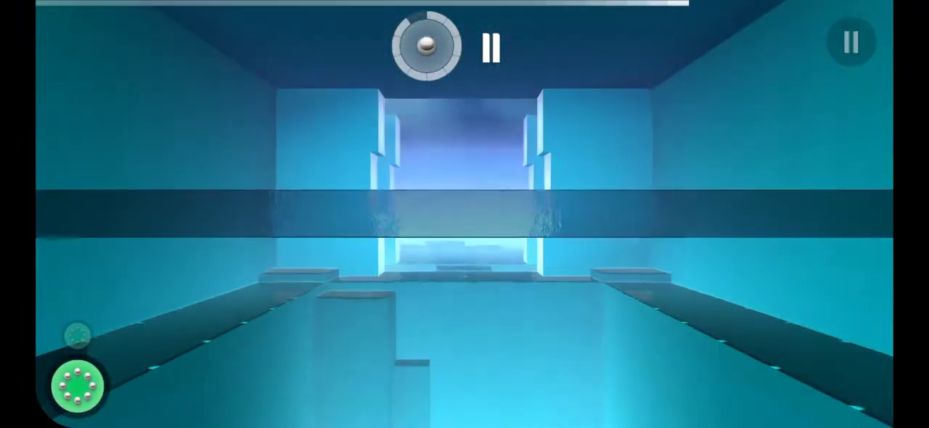
pyautogui.click(512, 243)
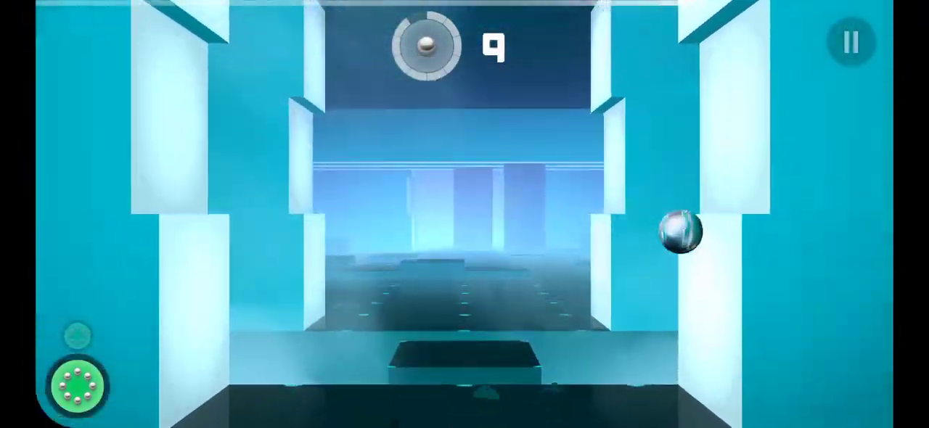
pyautogui.click(602, 269)
pyautogui.click(290, 189)
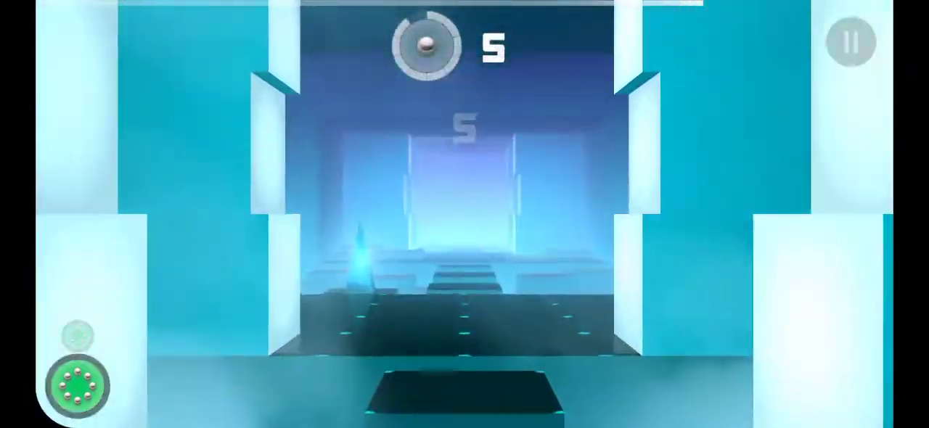
pyautogui.click(479, 233)
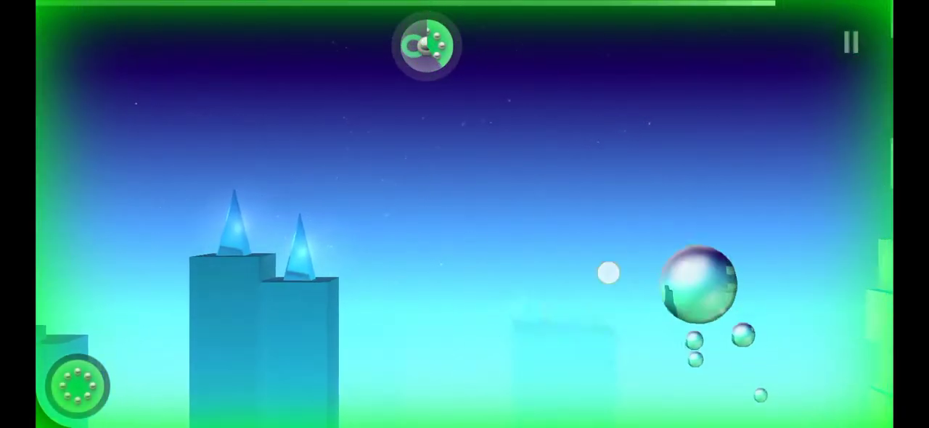
pyautogui.moveTo(609, 273); pyautogui.dragTo(425, 213)
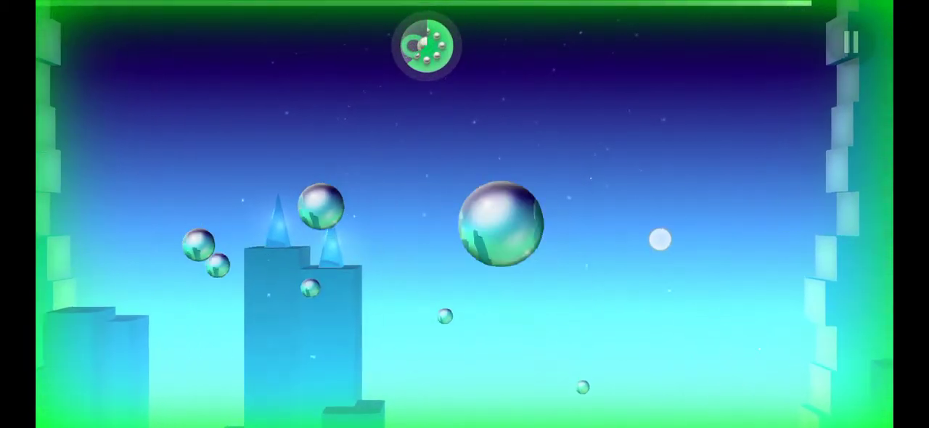
pyautogui.click(401, 323)
pyautogui.click(760, 255)
pyautogui.click(323, 210)
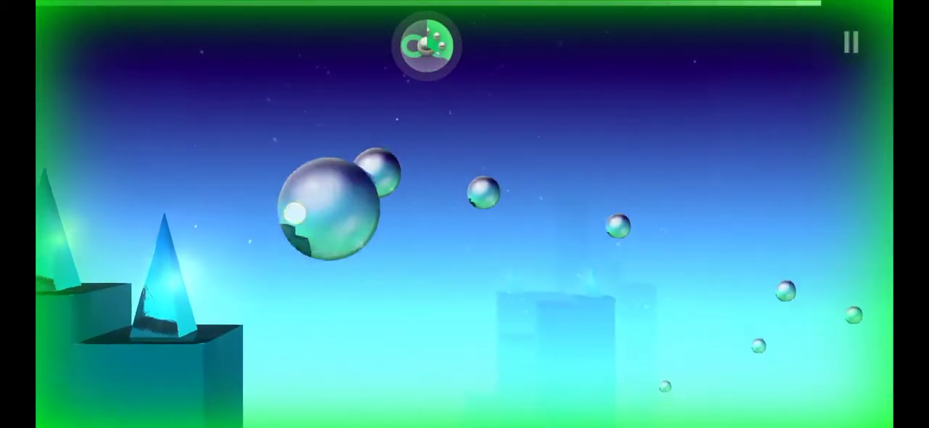
pyautogui.click(724, 184)
pyautogui.click(266, 197)
pyautogui.click(384, 166)
pyautogui.click(613, 167)
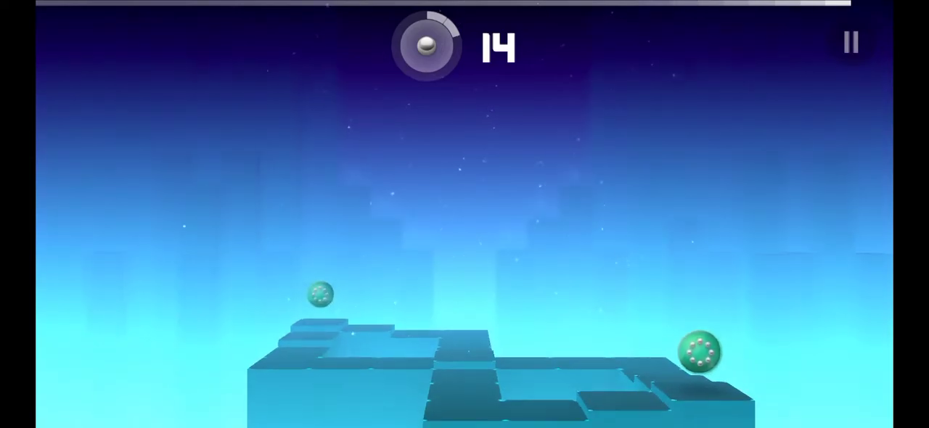
pyautogui.click(647, 145)
pyautogui.click(557, 189)
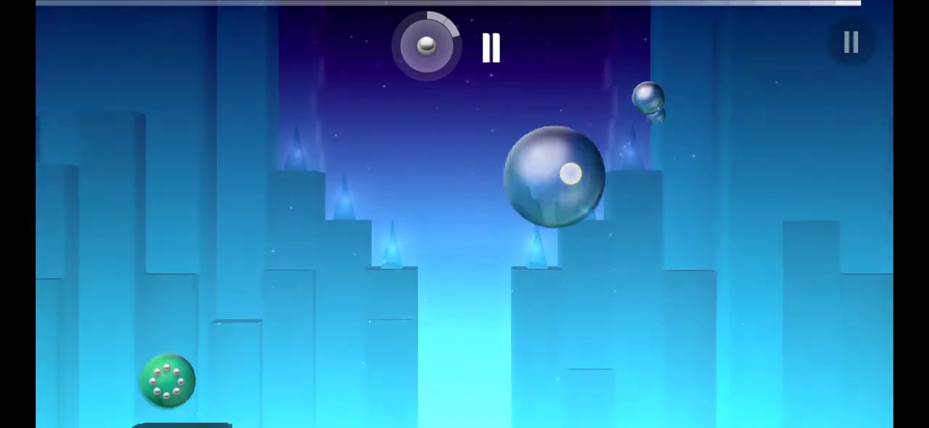
pyautogui.click(557, 218)
pyautogui.click(617, 189)
pyautogui.click(668, 276)
pyautogui.click(672, 145)
pyautogui.click(211, 181)
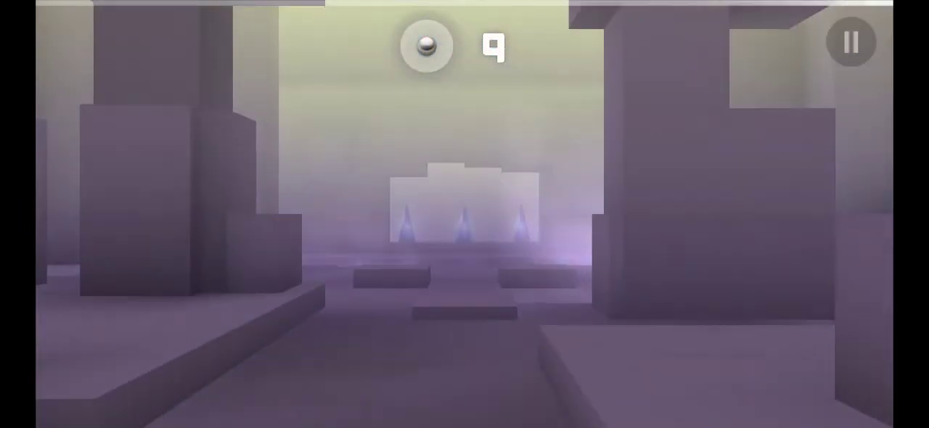
pyautogui.click(851, 42)
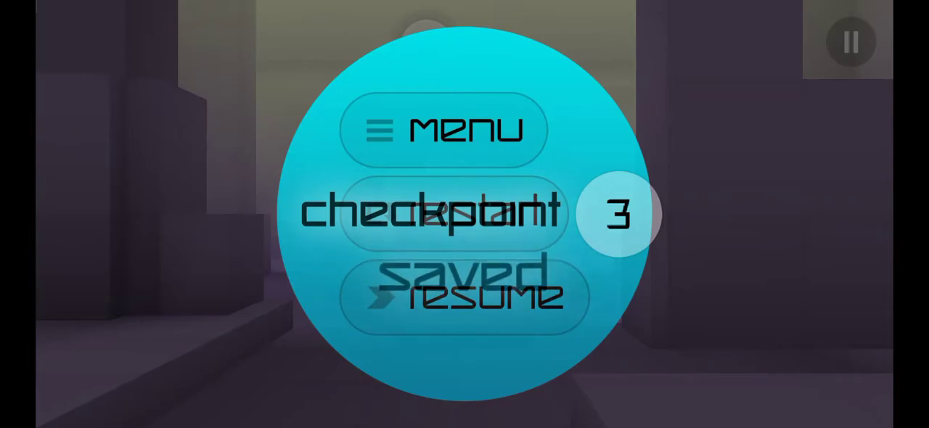